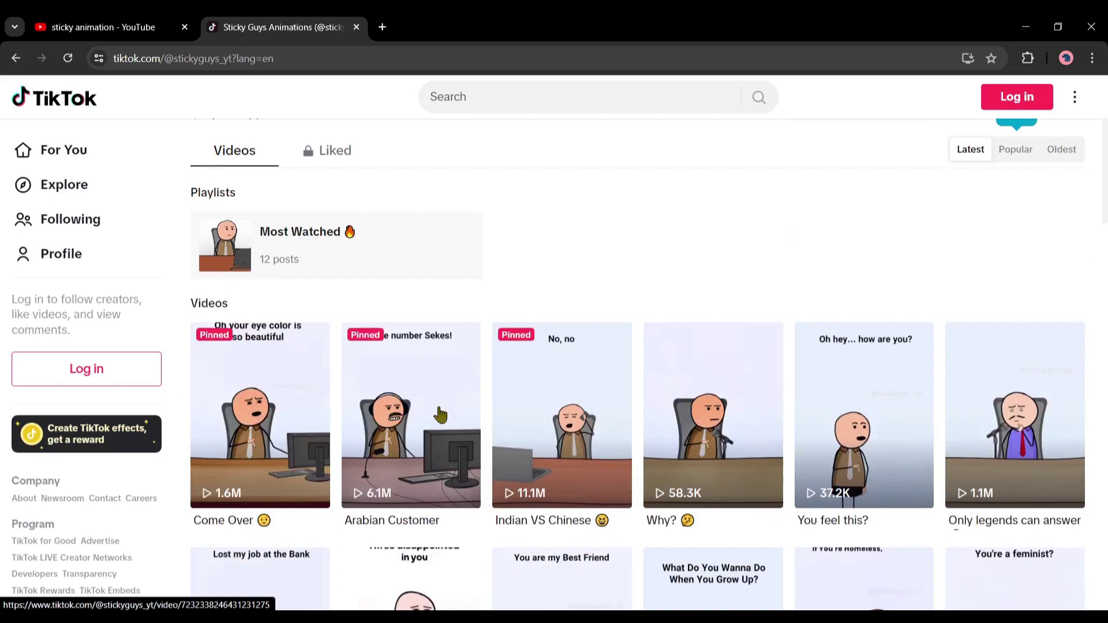
pyautogui.scroll(3, 440, 414)
# - Scroll through the YouTube 'sticky animation' search results for stick-figure examples
pyautogui.click(144, 20)
pyautogui.scroll(-8, 346, 306)
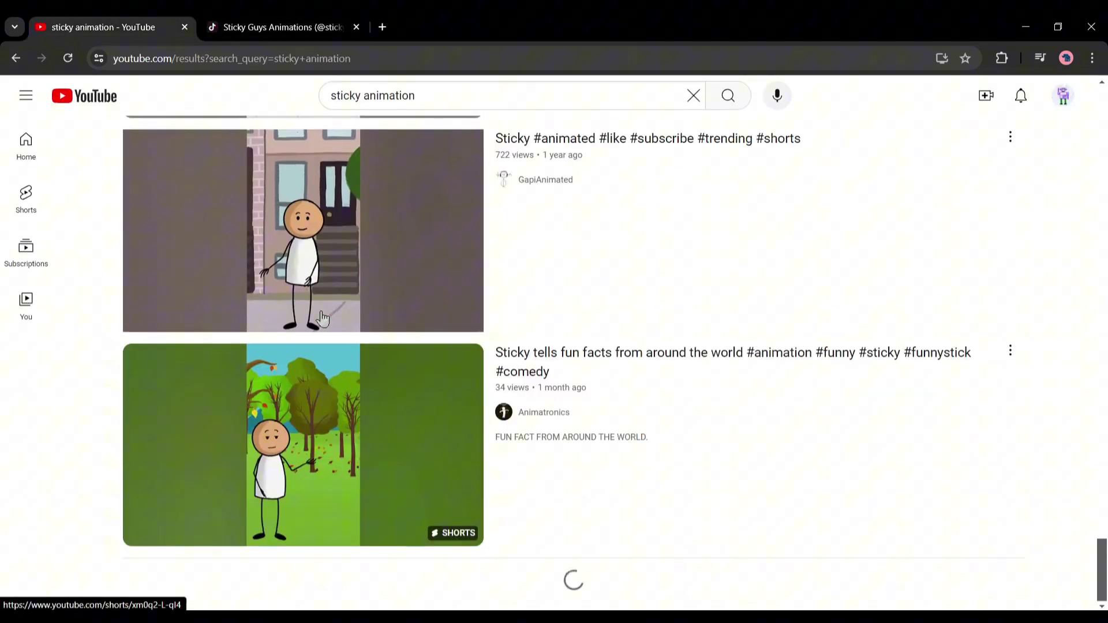
pyautogui.scroll(-10, 322, 318)
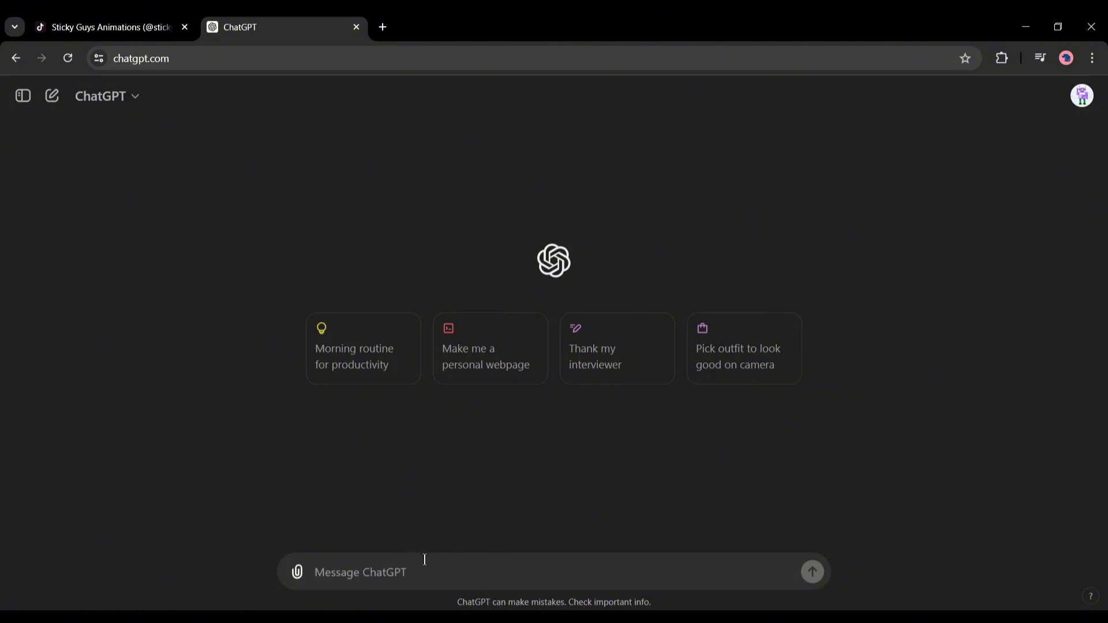
# - Ask ChatGPT for a funny single-person conversation script and review the Procrastination vs. Productivity reply
pyautogui.write('I wan')
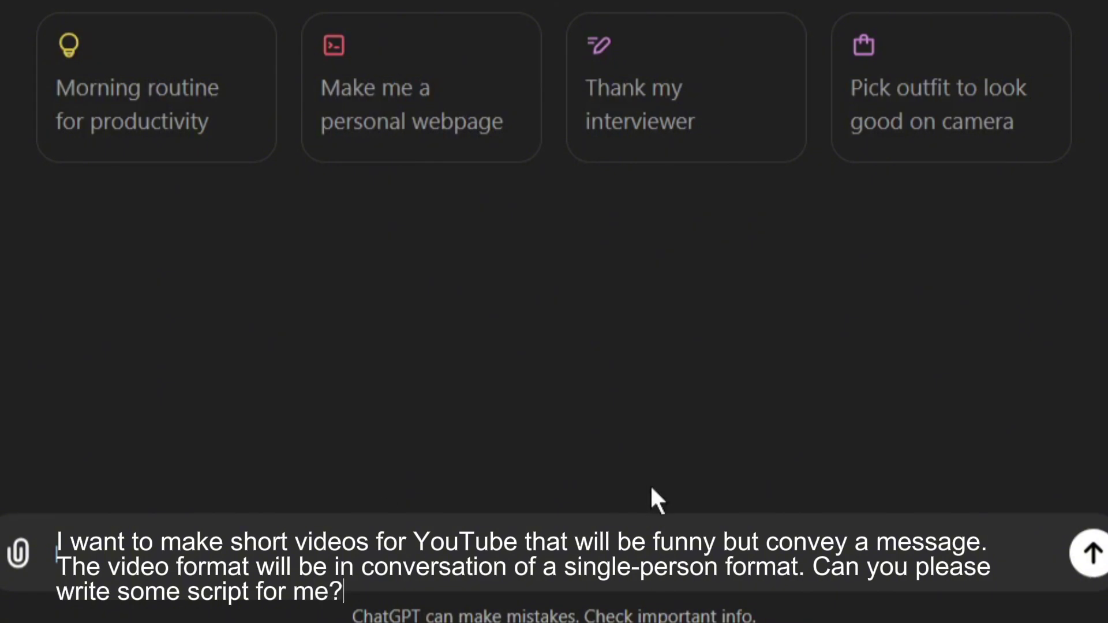
pyautogui.press('Return')
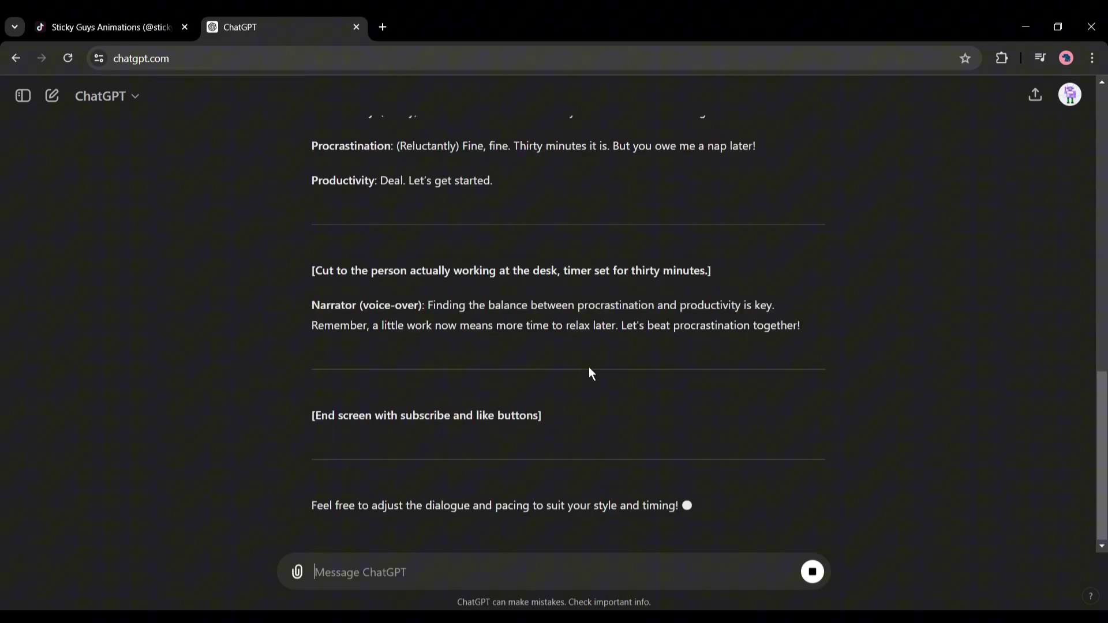
pyautogui.moveTo(294, 231); pyautogui.dragTo(470, 337)
pyautogui.click(466, 328)
pyautogui.scroll(6, 467, 328)
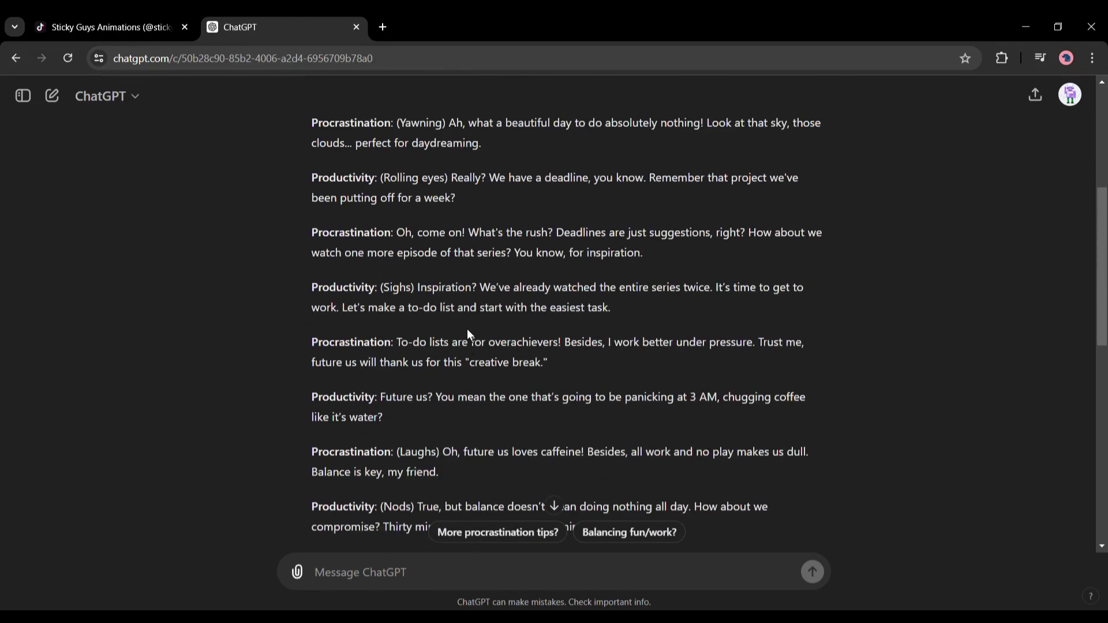
pyautogui.scroll(-3, 376, 178)
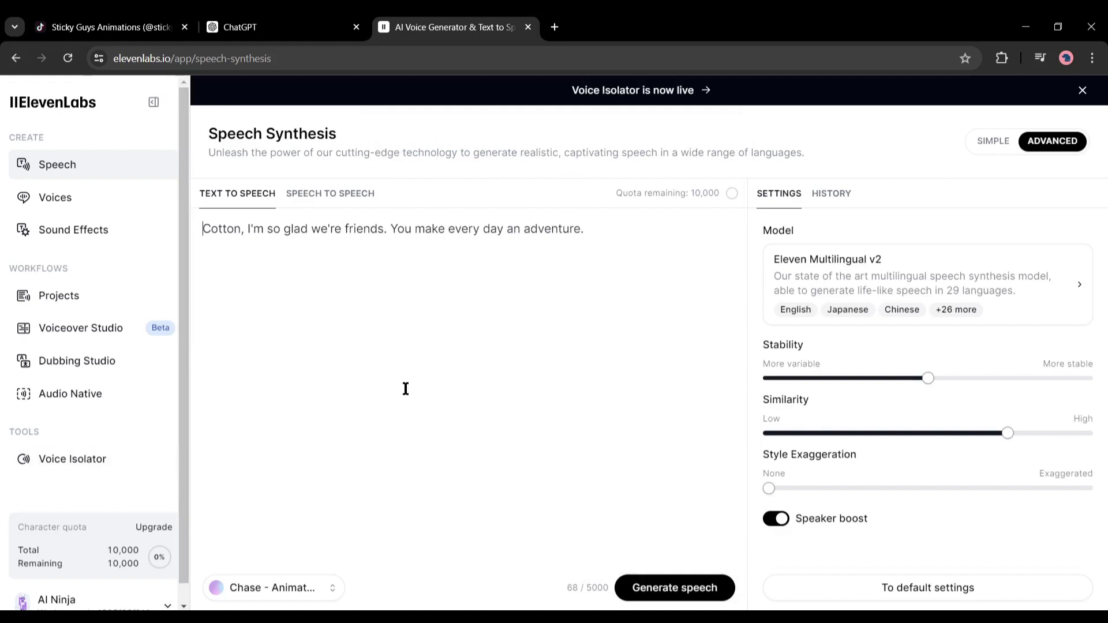
# - Copy the first Procrastination line from the script into ElevenLabs Text to Speech
pyautogui.click(224, 17)
pyautogui.scroll(4, 534, 398)
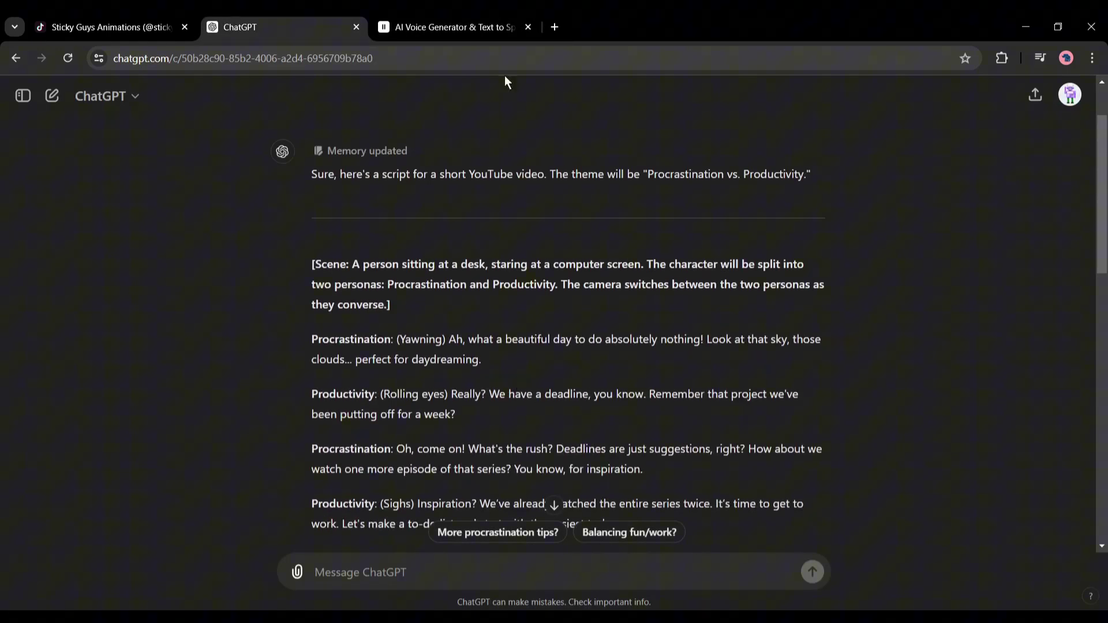
pyautogui.moveTo(449, 340); pyautogui.dragTo(500, 357)
pyautogui.hotkey('ctrl', 'c')
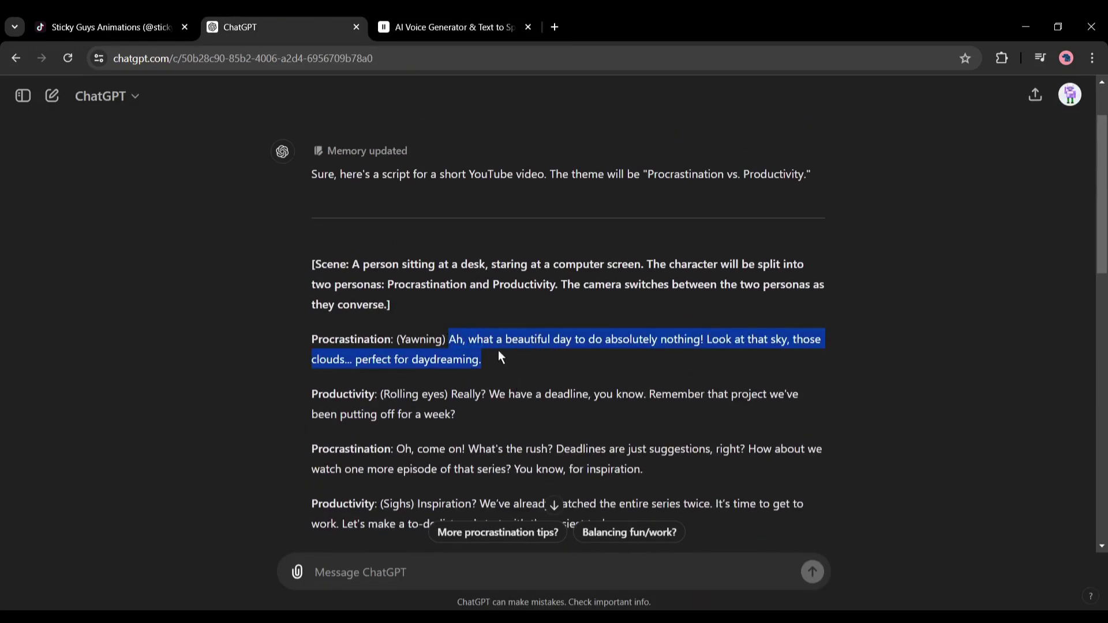
pyautogui.click(435, 14)
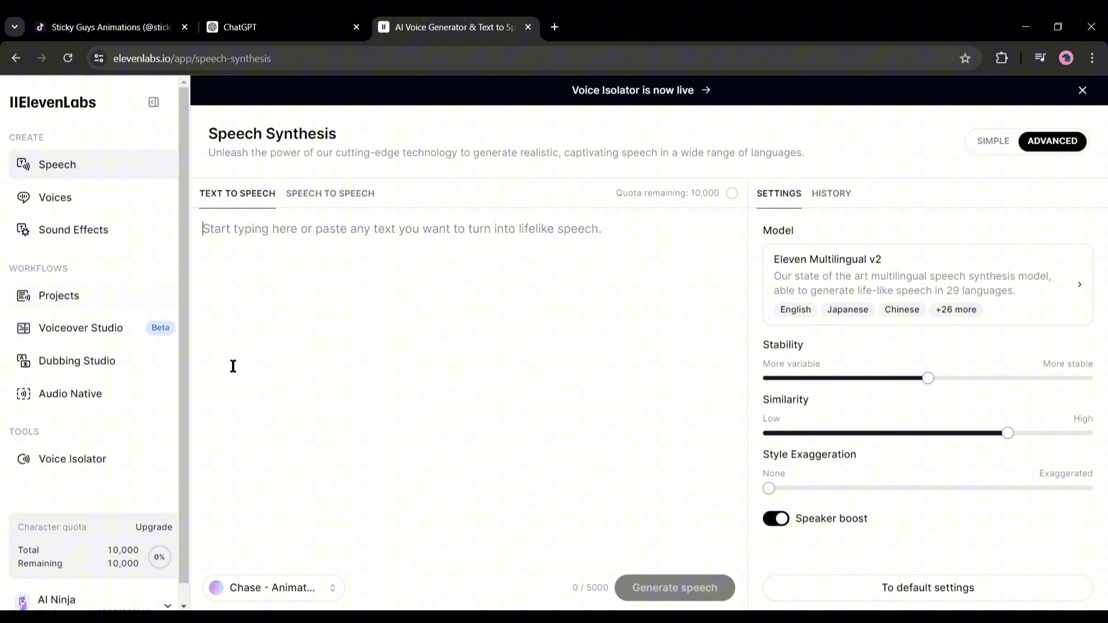
pyautogui.hotkey('ctrl', 'v')
# - Browse the Voice Library and filter voices to Characters & Animation
pyautogui.click(271, 588)
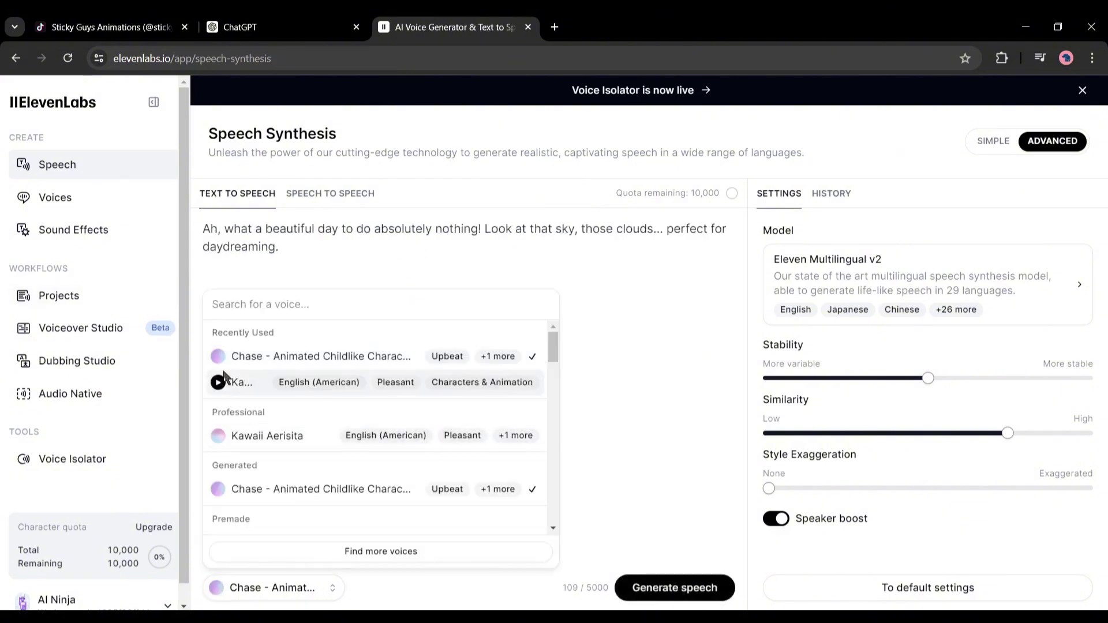
pyautogui.click(218, 358)
pyautogui.click(356, 474)
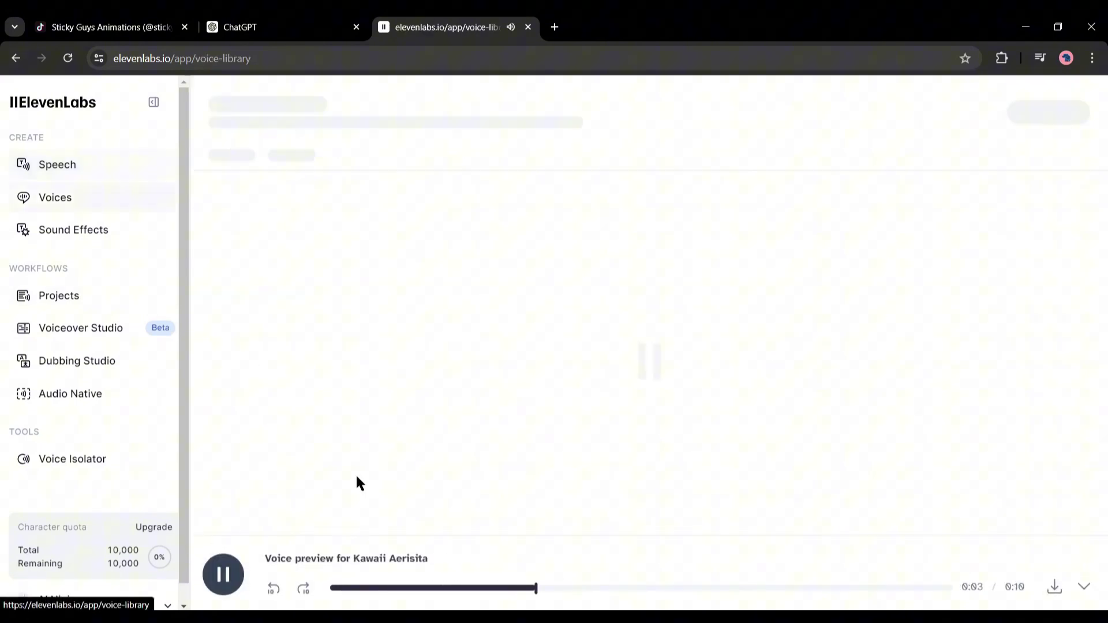
pyautogui.click(1084, 188)
pyautogui.click(595, 236)
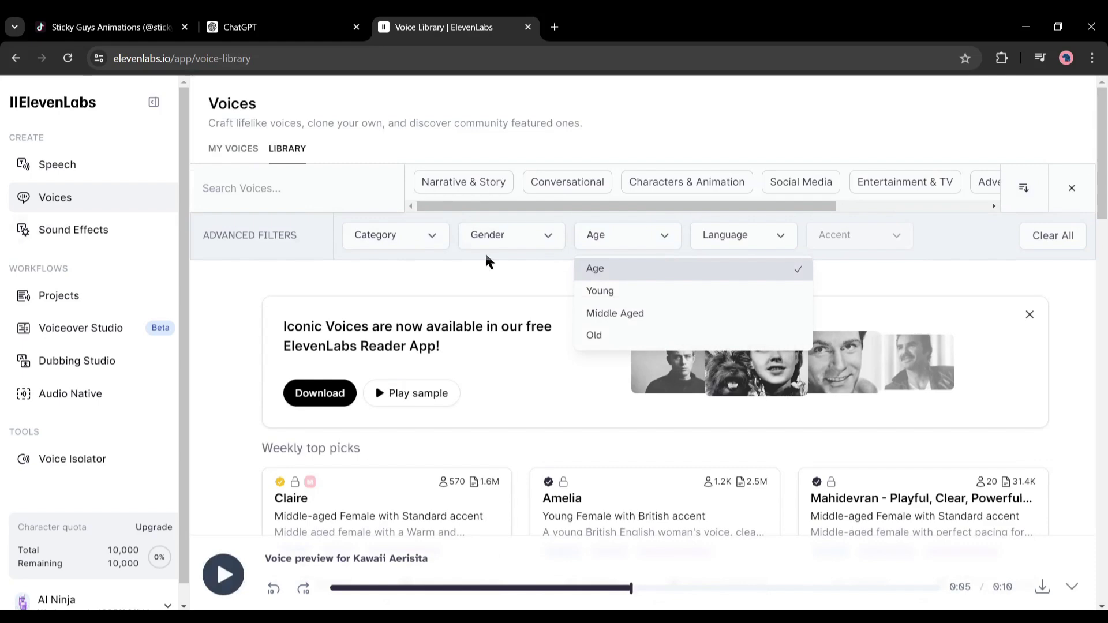
pyautogui.click(513, 247)
pyautogui.scroll(-10, 589, 247)
pyautogui.hscroll(3, 583, 173)
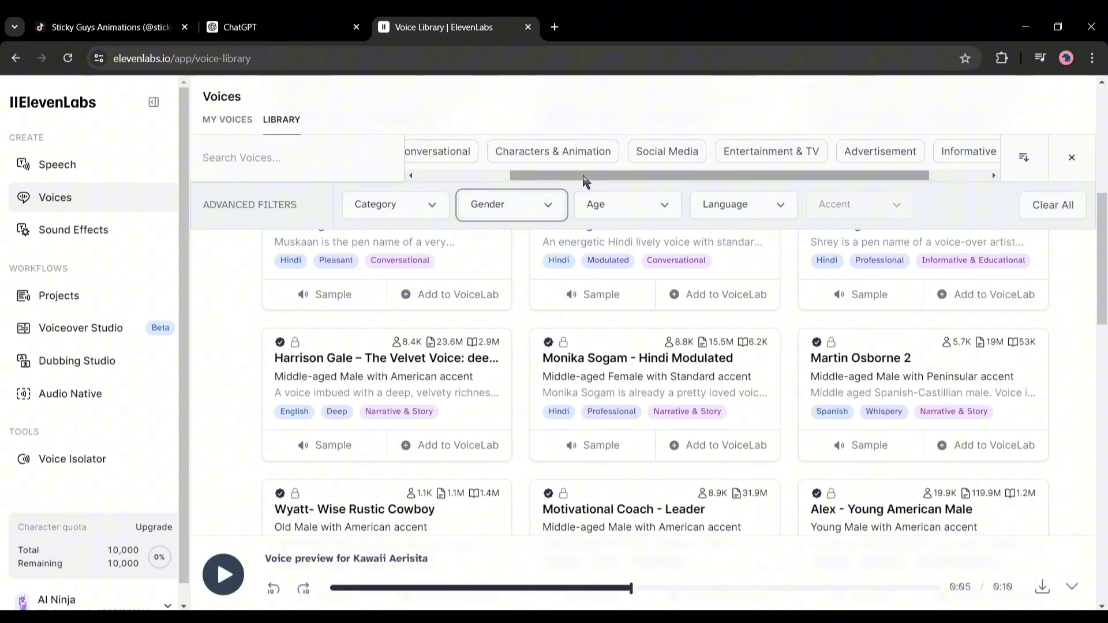
pyautogui.click(553, 151)
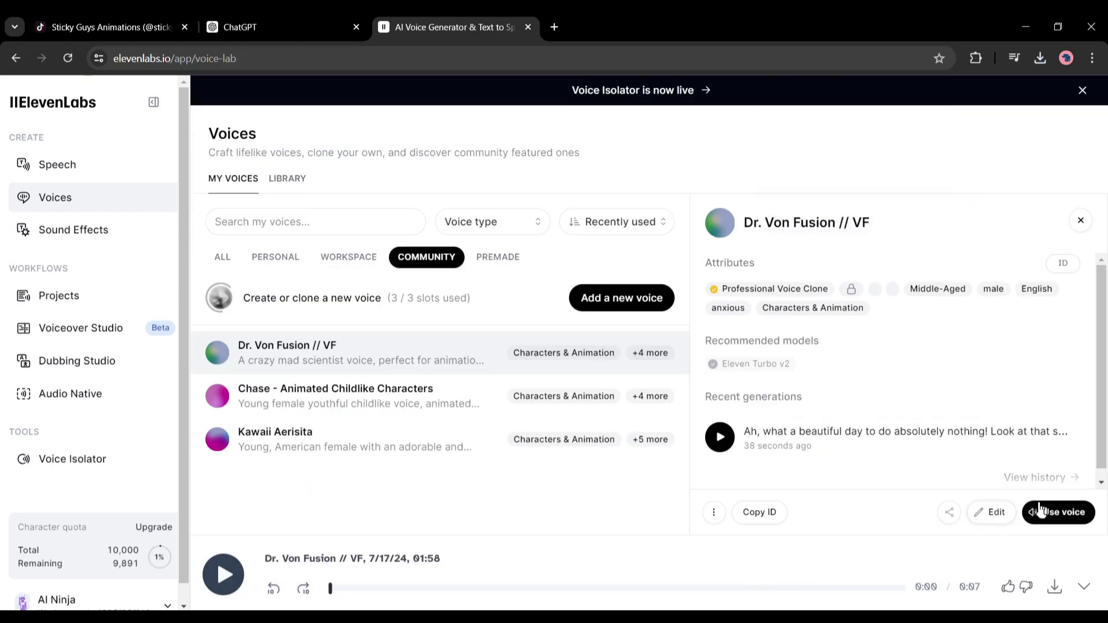
# - Voice each script line with Dr. Von Fusion, returning to the script for every line
pyautogui.click(1057, 512)
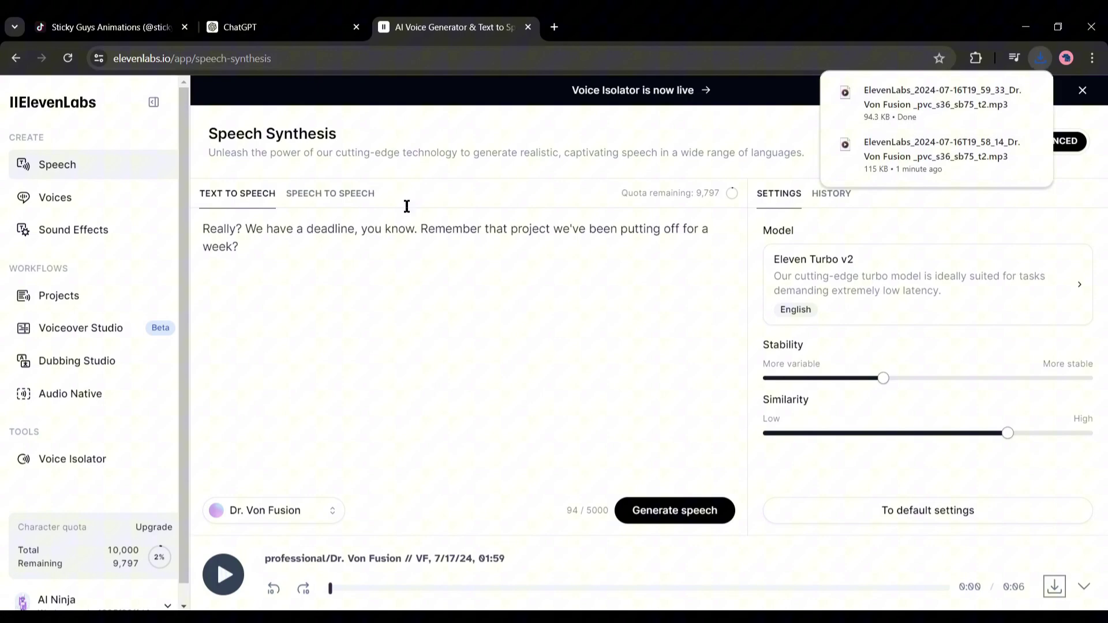
pyautogui.click(240, 27)
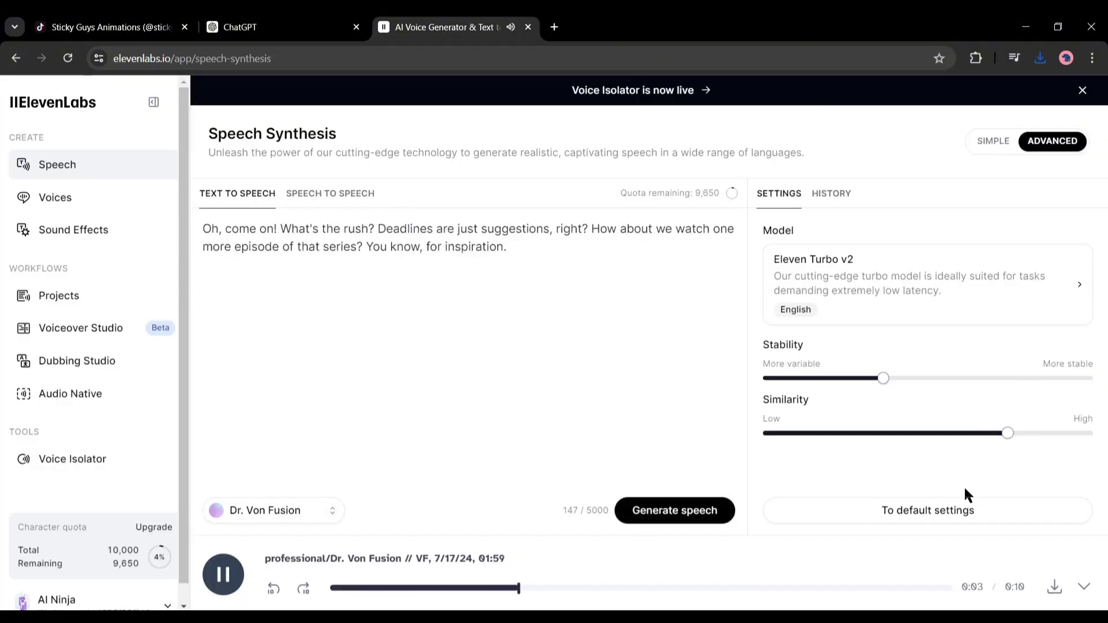
pyautogui.click(240, 27)
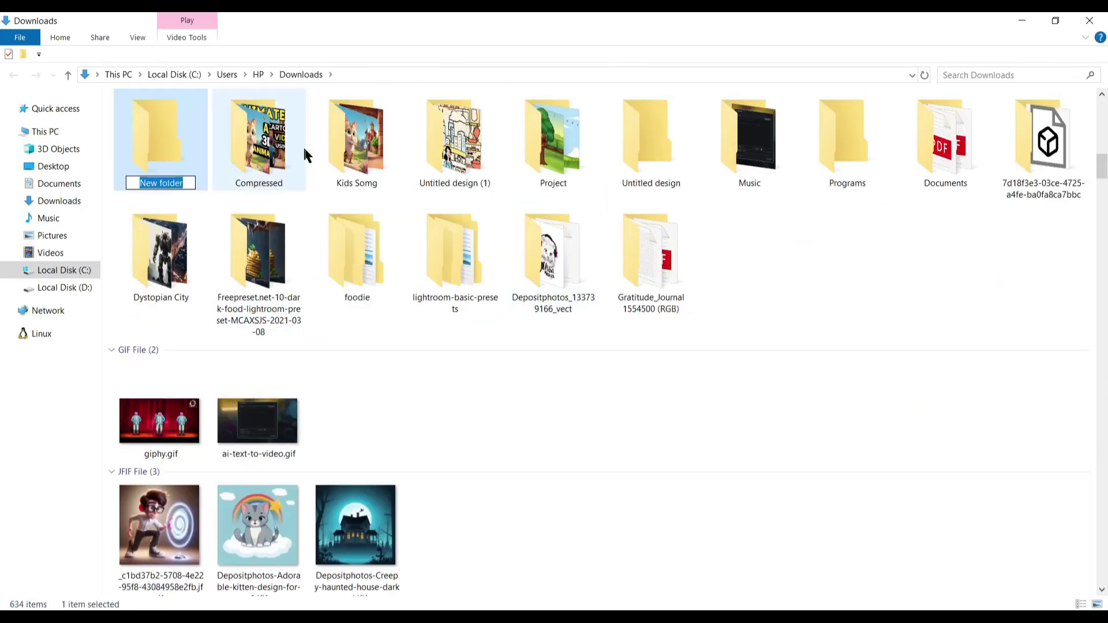
# - In the Sticky folder, batch-rename the twelve MP3s to 1 (1) through 1 (12)
pyautogui.write('Sti')
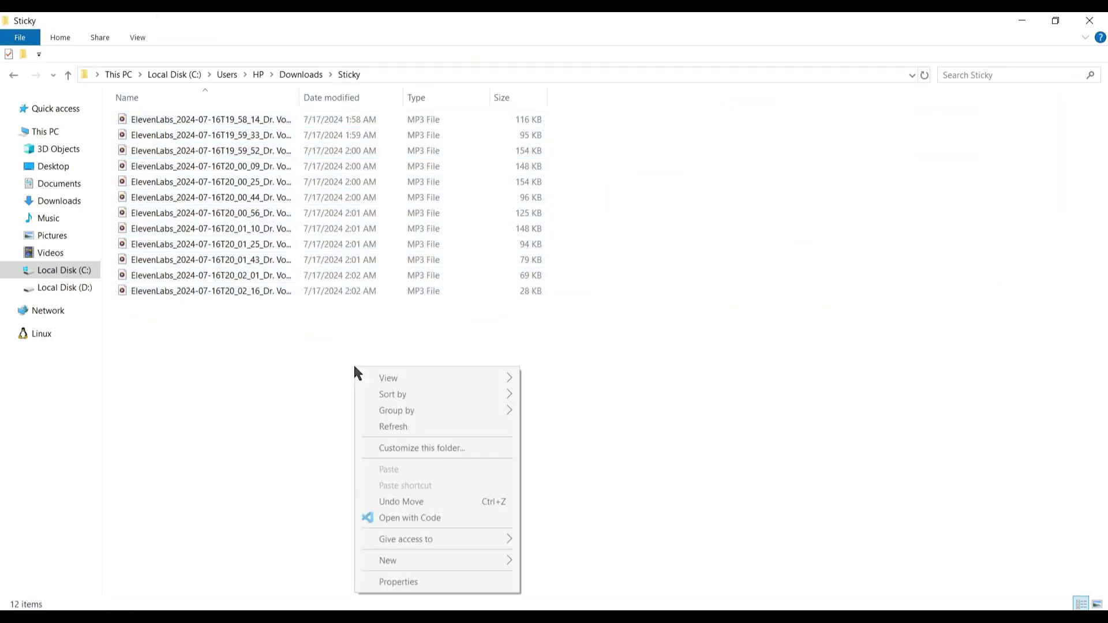
pyautogui.click(362, 340)
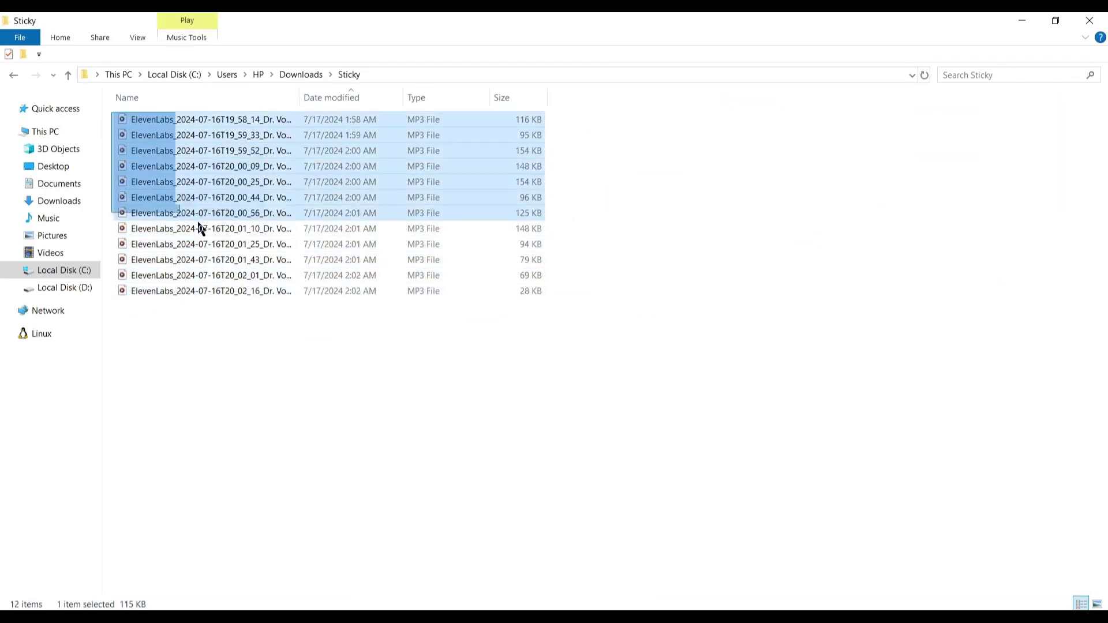
pyautogui.hotkey('ctrl', 'a')
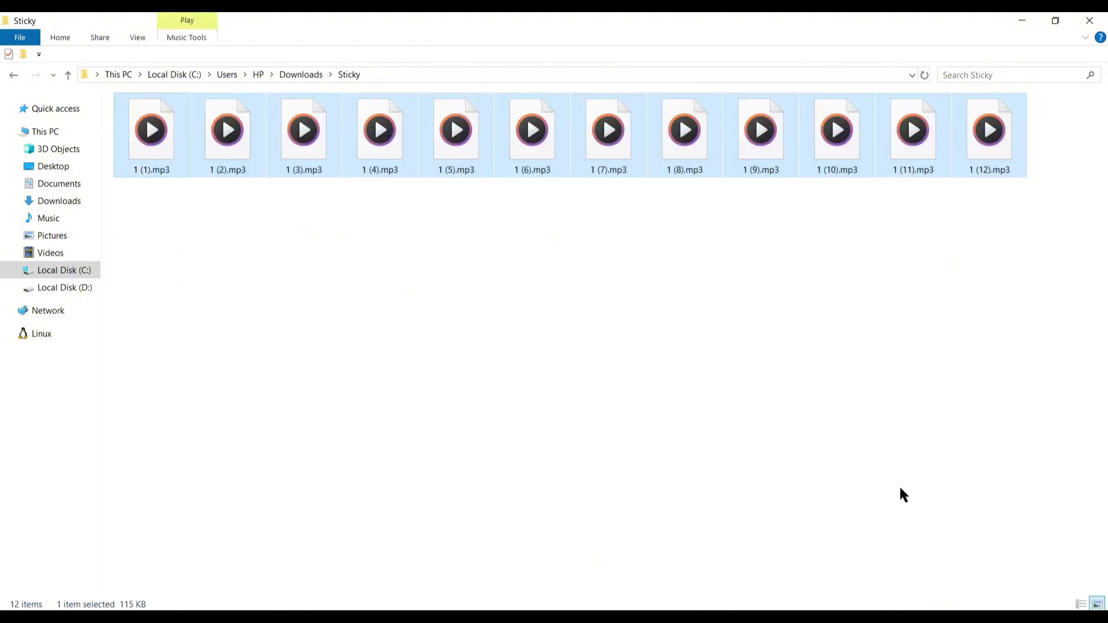
pyautogui.click(655, 393)
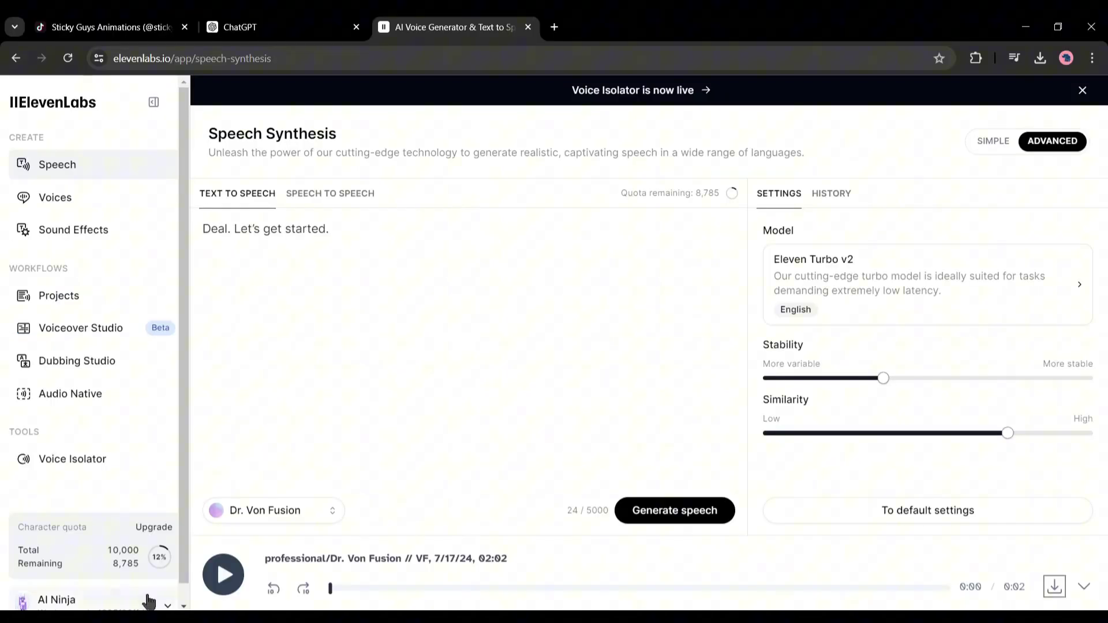
# - Search Google for 'MP3 to Animation' and open Adobe's 'Animate Your Audio for Free' result
pyautogui.click(552, 27)
pyautogui.click(529, 27)
pyautogui.click(414, 334)
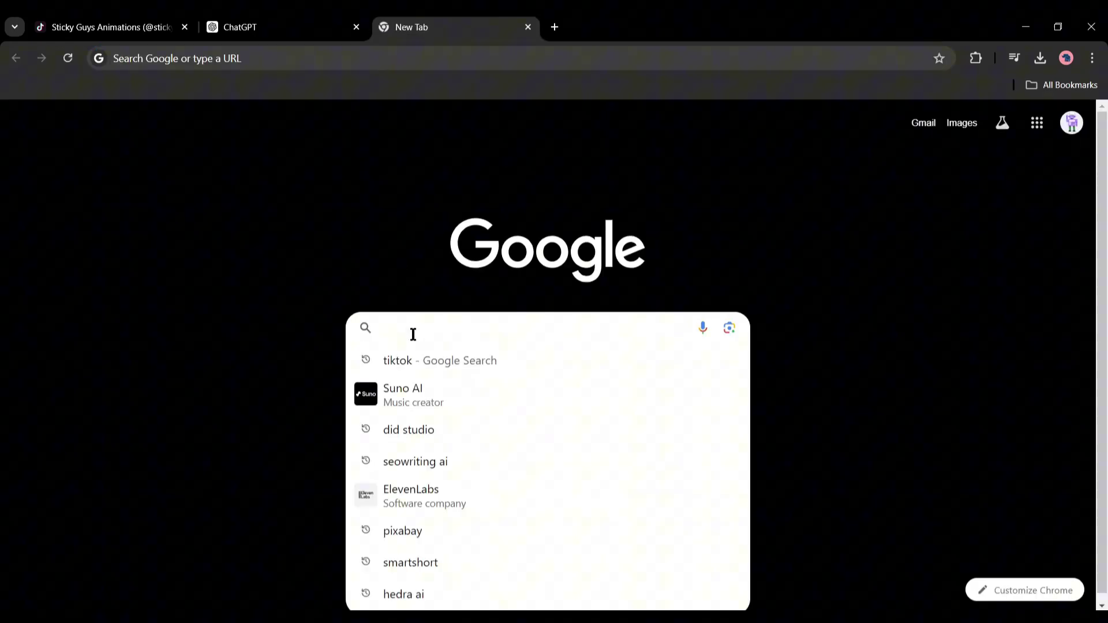
pyautogui.write('MP3')
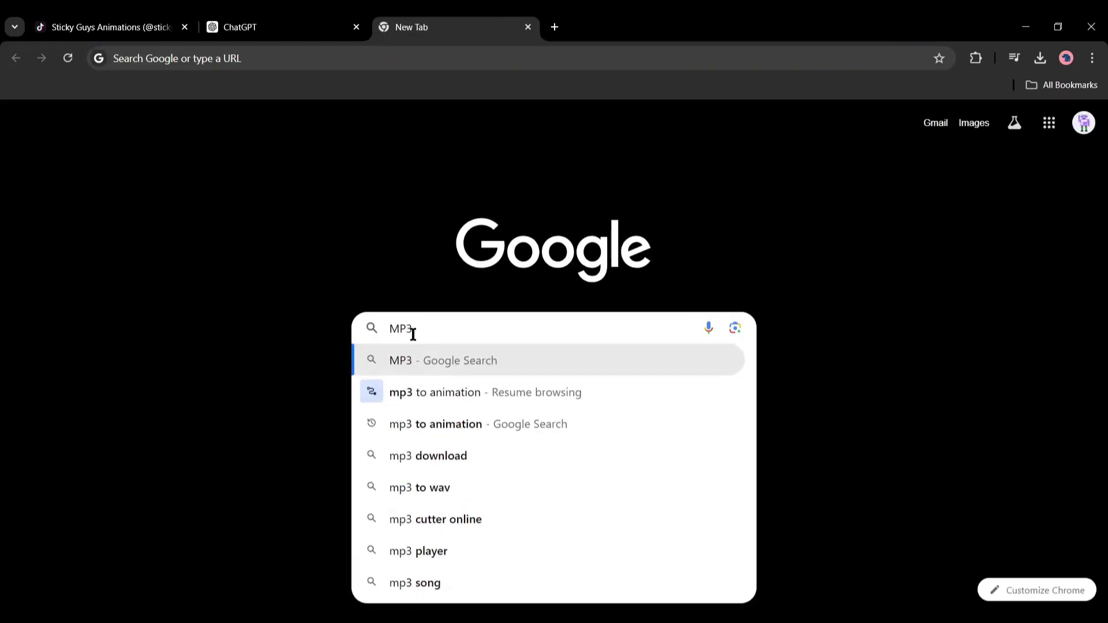
pyautogui.write(' to Animation')
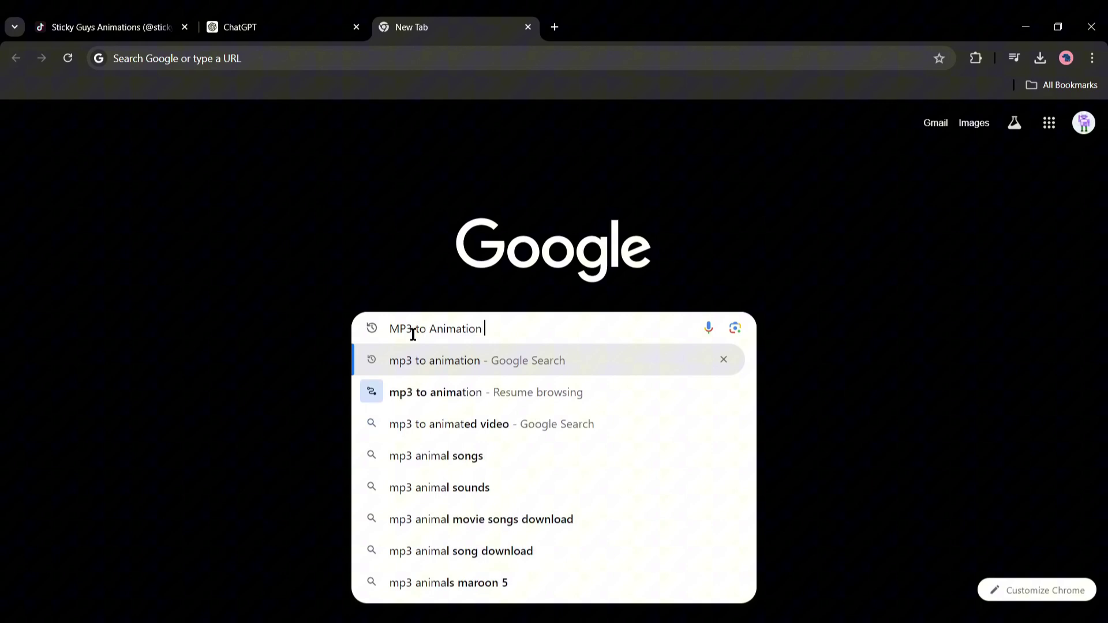
pyautogui.press('Return')
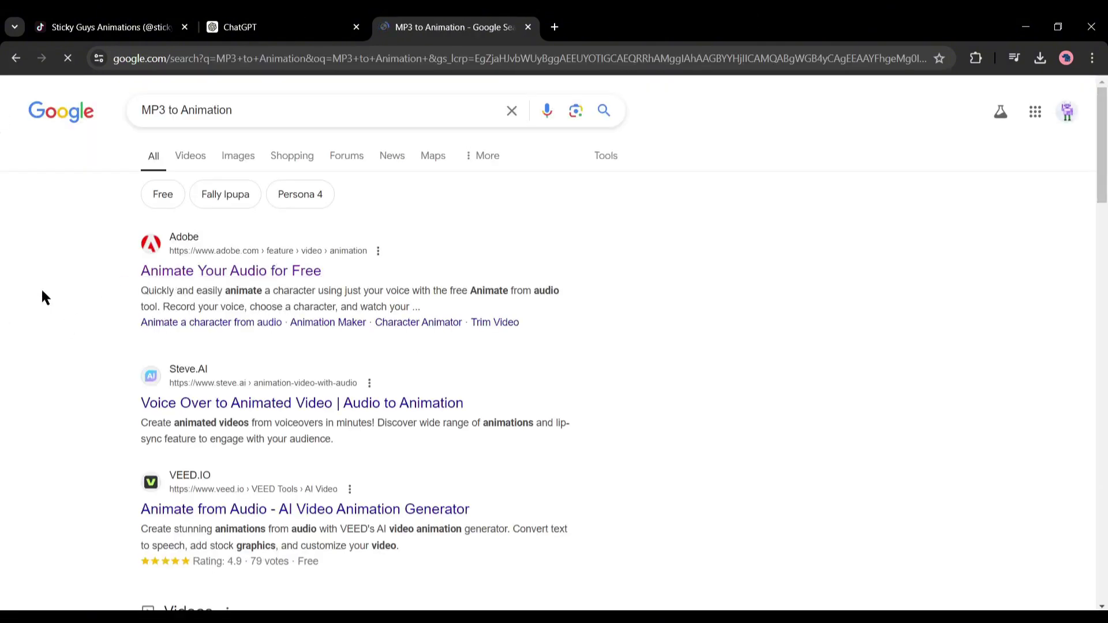
pyautogui.moveTo(79, 269); pyautogui.dragTo(236, 269)
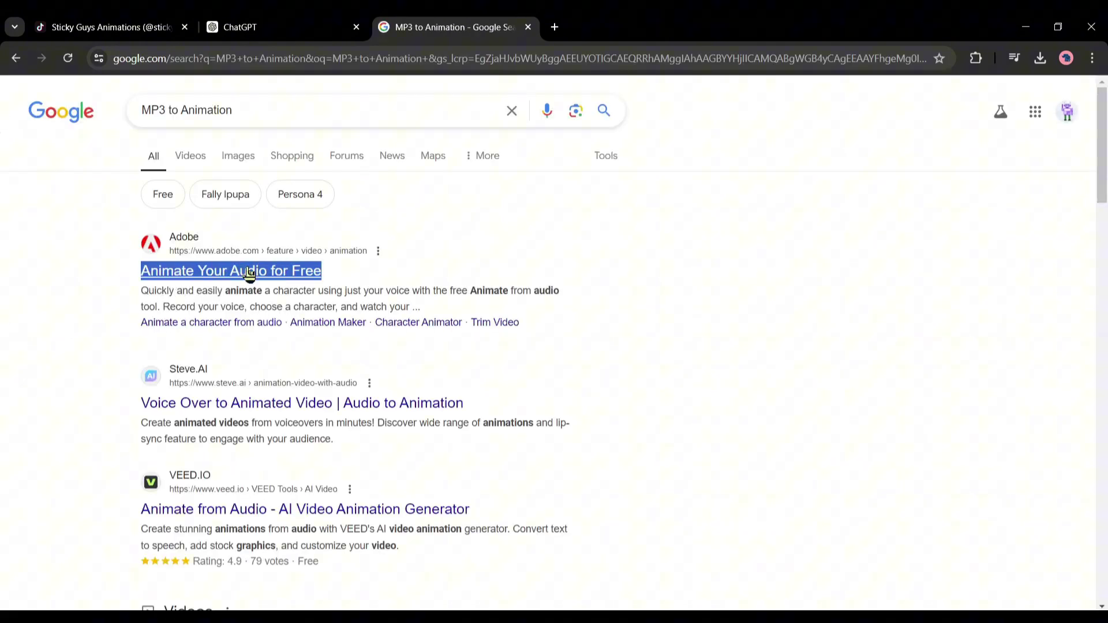
pyautogui.click(69, 270)
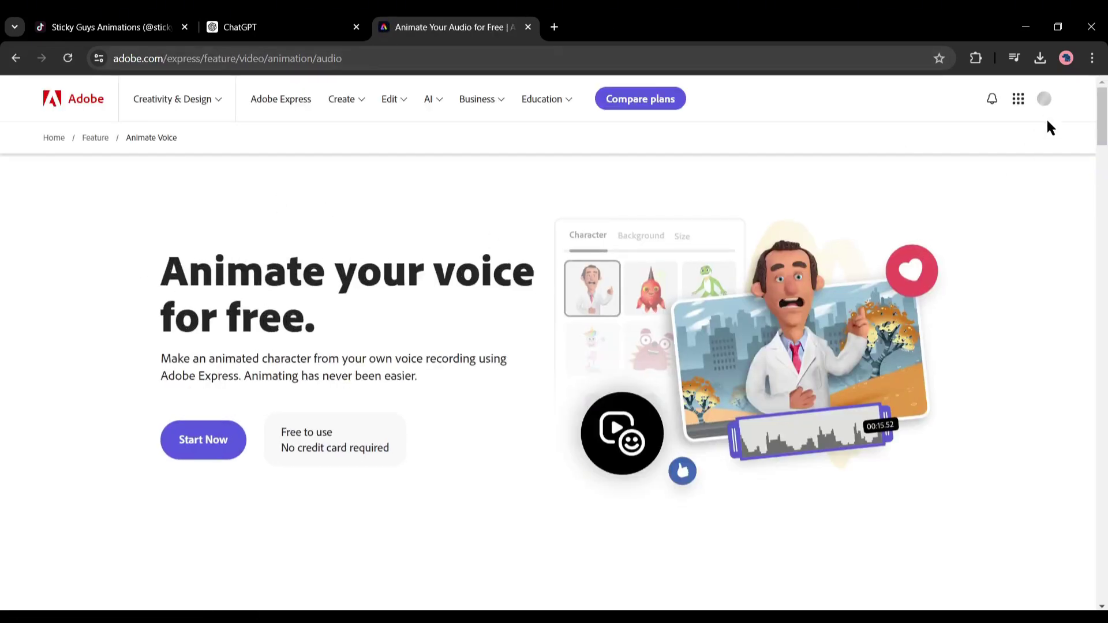
# - Choose the Sticky stick figure from the All People character category
pyautogui.click(1045, 100)
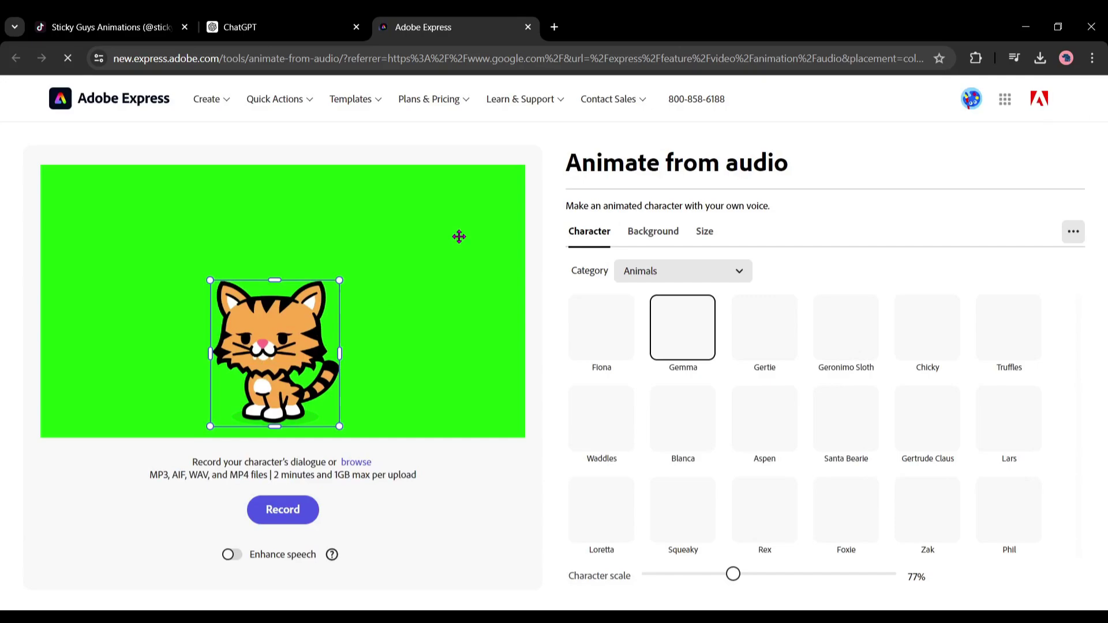
pyautogui.scroll(-10, 1077, 487)
pyautogui.scroll(-5, 768, 403)
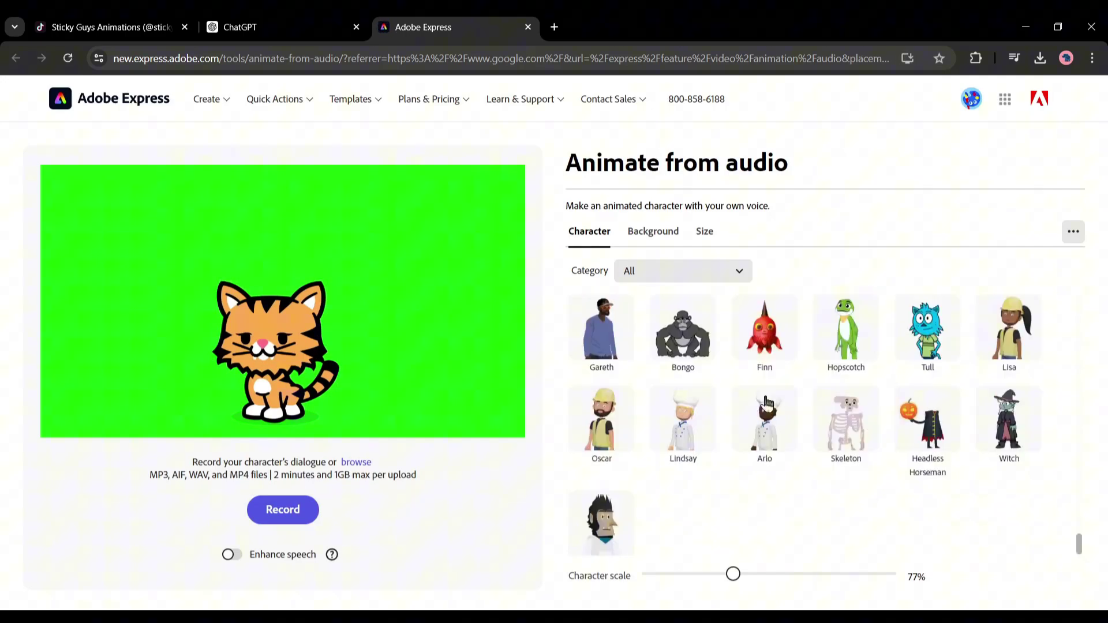
pyautogui.scroll(10, 768, 402)
pyautogui.click(683, 270)
pyautogui.click(656, 346)
pyautogui.scroll(-10, 930, 406)
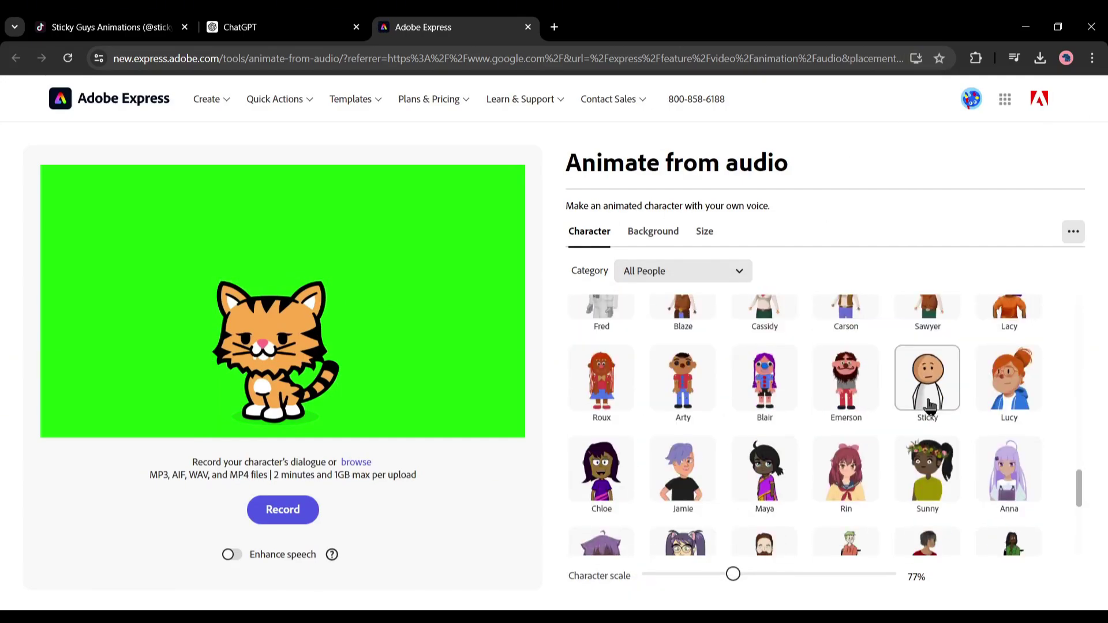
pyautogui.click(929, 374)
# - Move Sticky up in the frame and shrink him to about 59% scale
pyautogui.scroll(-6, 712, 447)
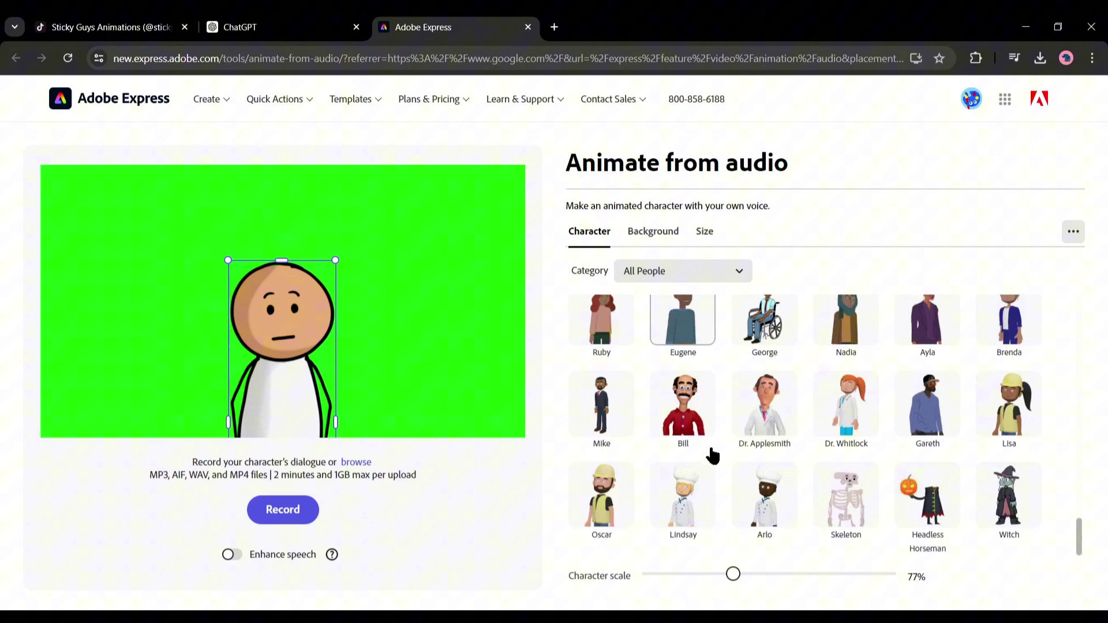
pyautogui.scroll(15, 809, 500)
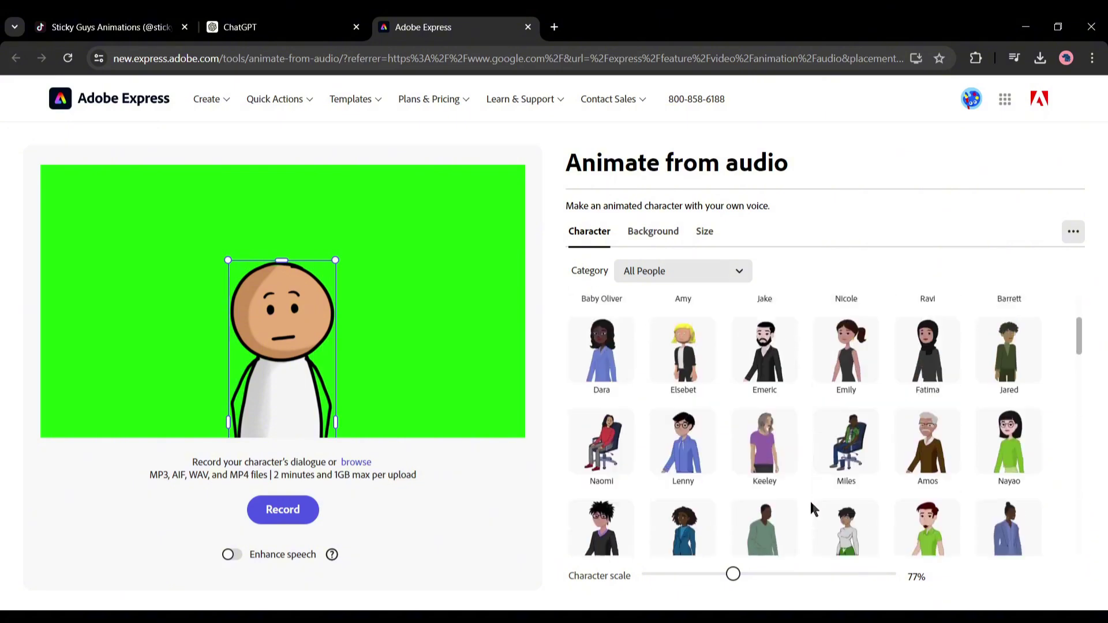
pyautogui.moveTo(297, 376); pyautogui.dragTo(296, 281)
pyautogui.moveTo(226, 167); pyautogui.dragTo(231, 195)
# - Set the animation background to Bookshelf
pyautogui.click(651, 232)
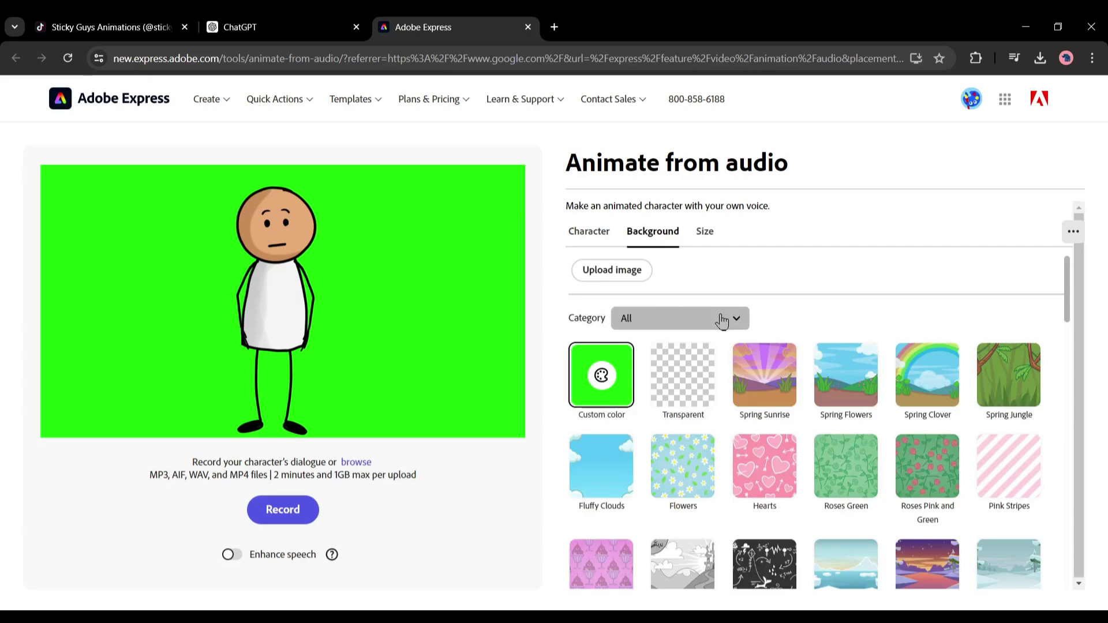
pyautogui.scroll(-15, 722, 317)
pyautogui.scroll(-5, 647, 488)
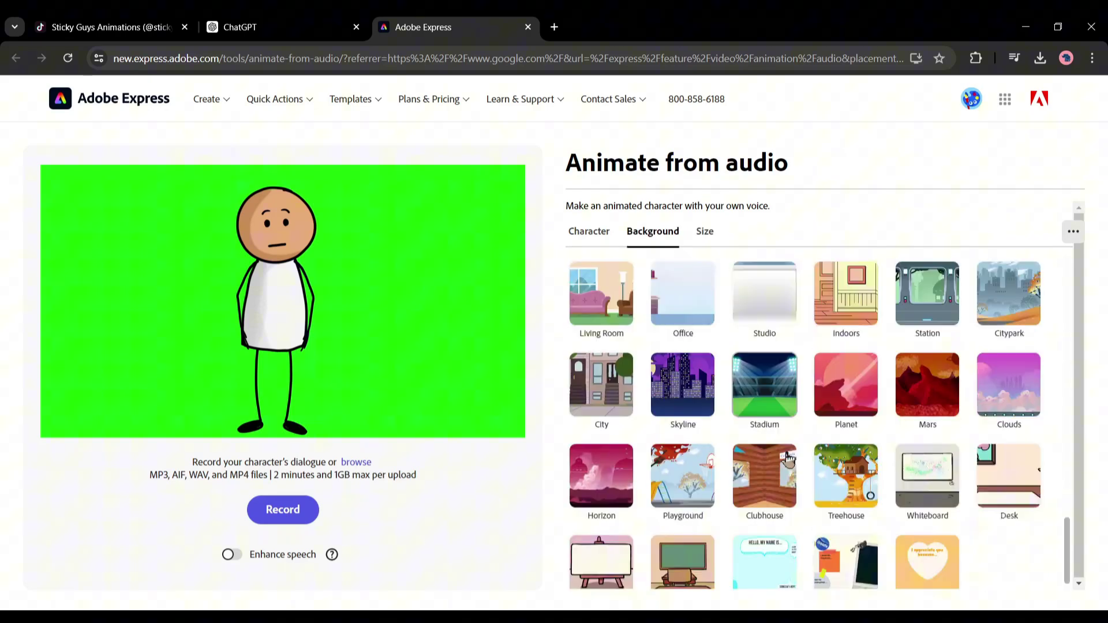
pyautogui.scroll(2, 647, 488)
pyautogui.scroll(-8, 623, 462)
pyautogui.click(613, 444)
# - Switch the canvas to YouTube Shorts 9:16 and enlarge Sticky to 62%
pyautogui.click(705, 232)
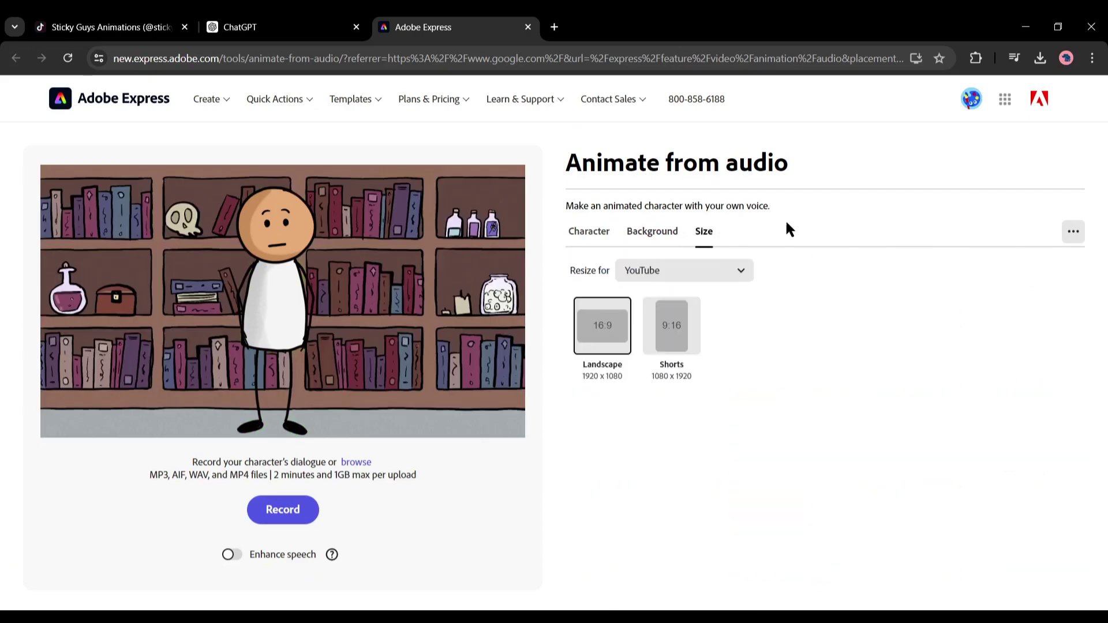
pyautogui.click(736, 271)
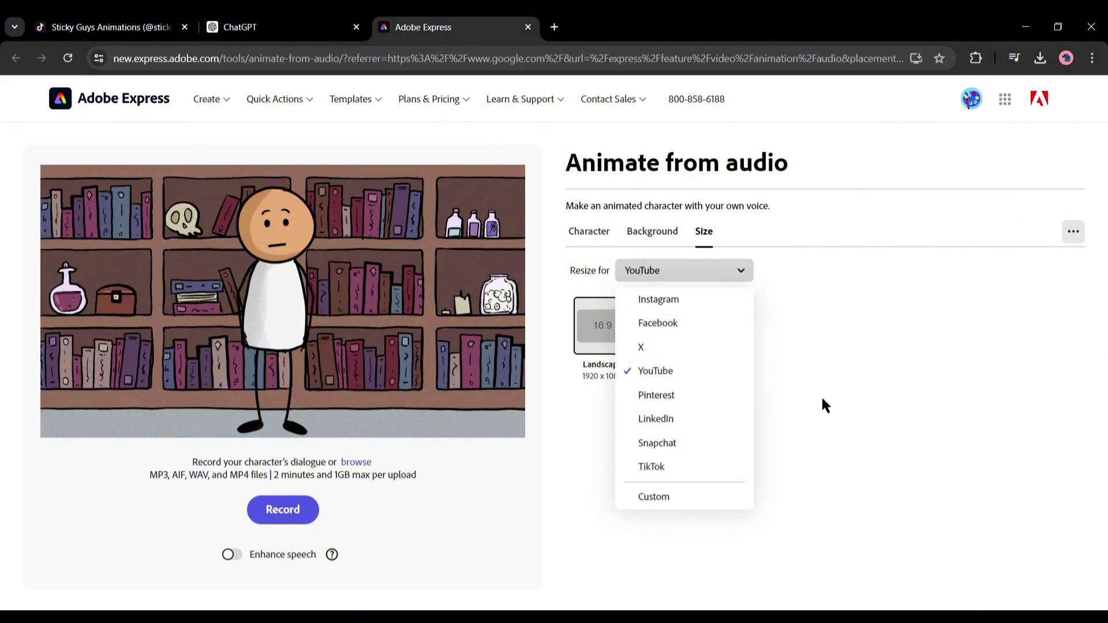
pyautogui.click(762, 309)
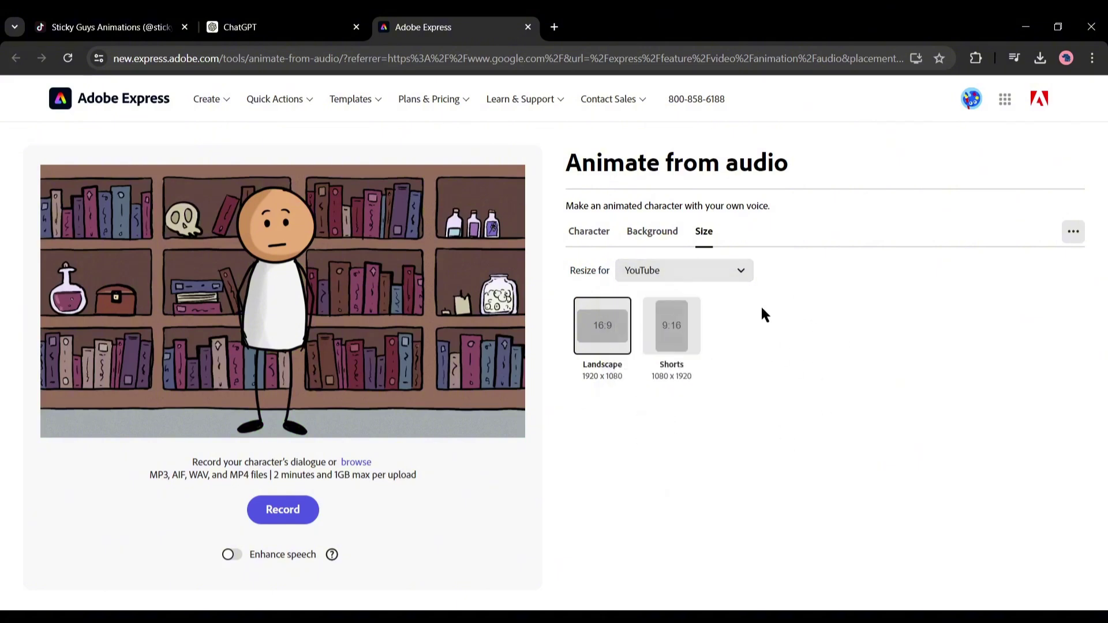
pyautogui.click(674, 314)
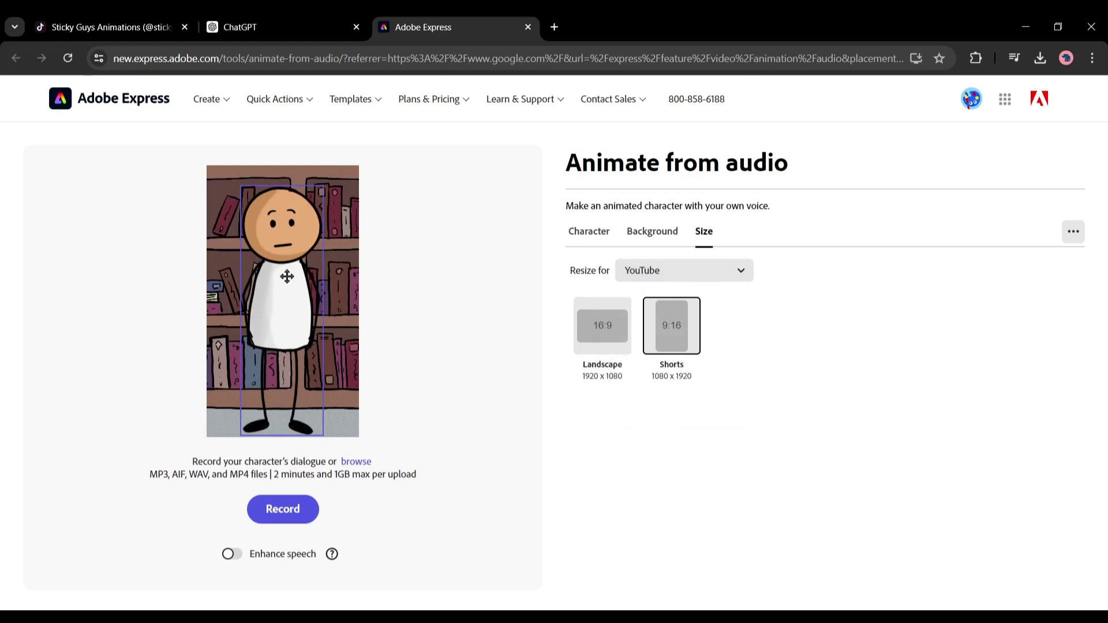
pyautogui.moveTo(325, 185); pyautogui.dragTo(340, 170)
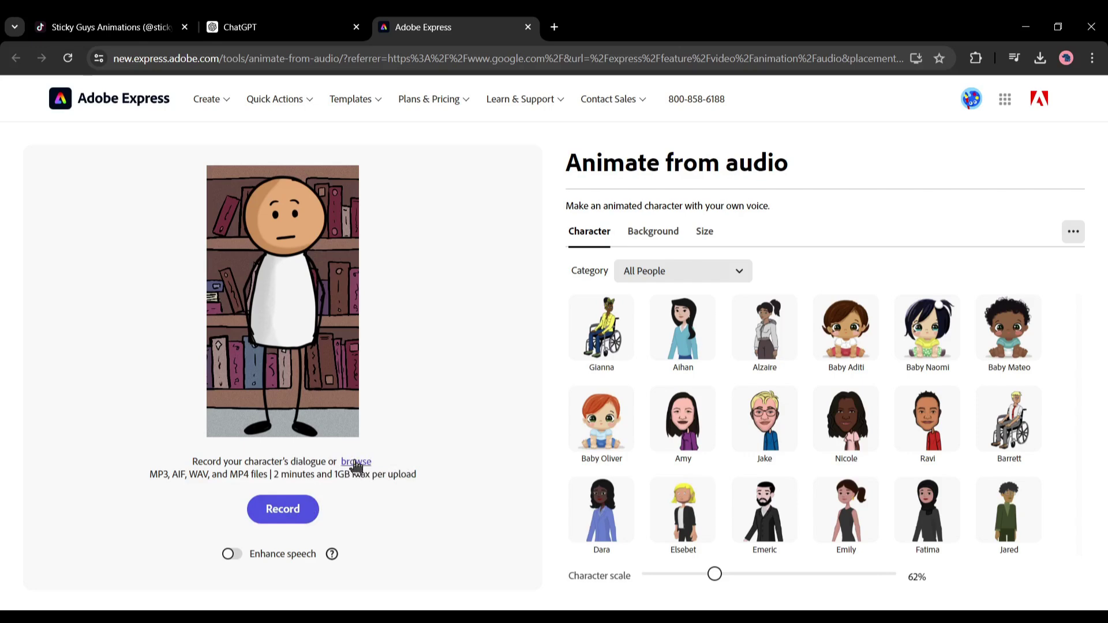
# - Upload 1 (1).mp3 from the Sticky folder to generate the 7.4-second lip-synced animation
pyautogui.click(356, 462)
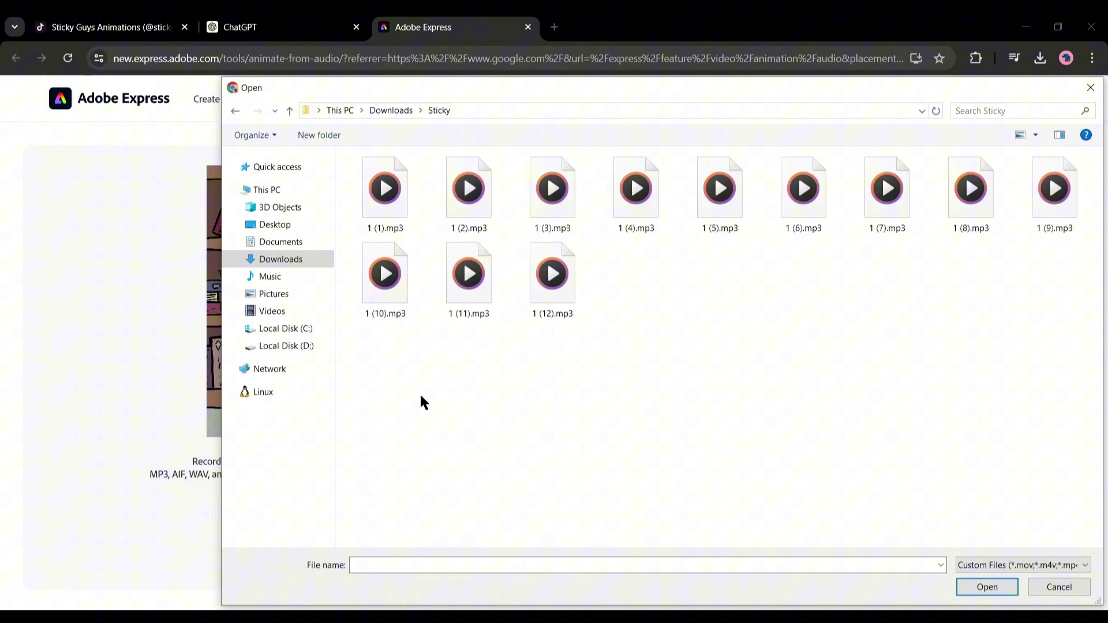
pyautogui.doubleClick(396, 215)
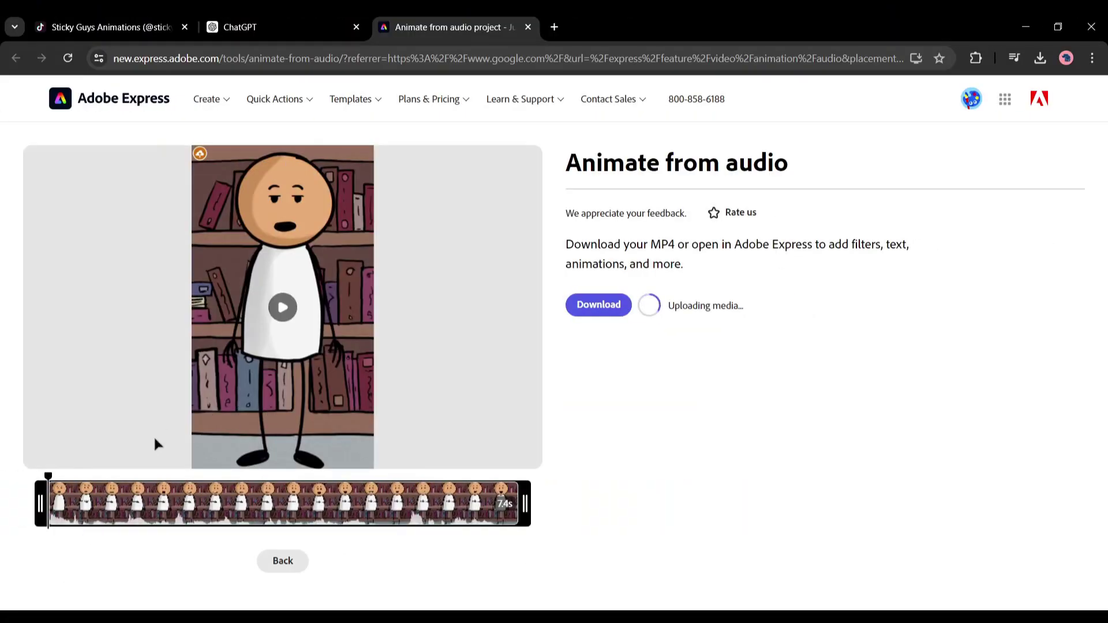
# - Preview the first animation, save it as 1-1-.mp4 (4.1 MB), and return to character setup
pyautogui.click(283, 308)
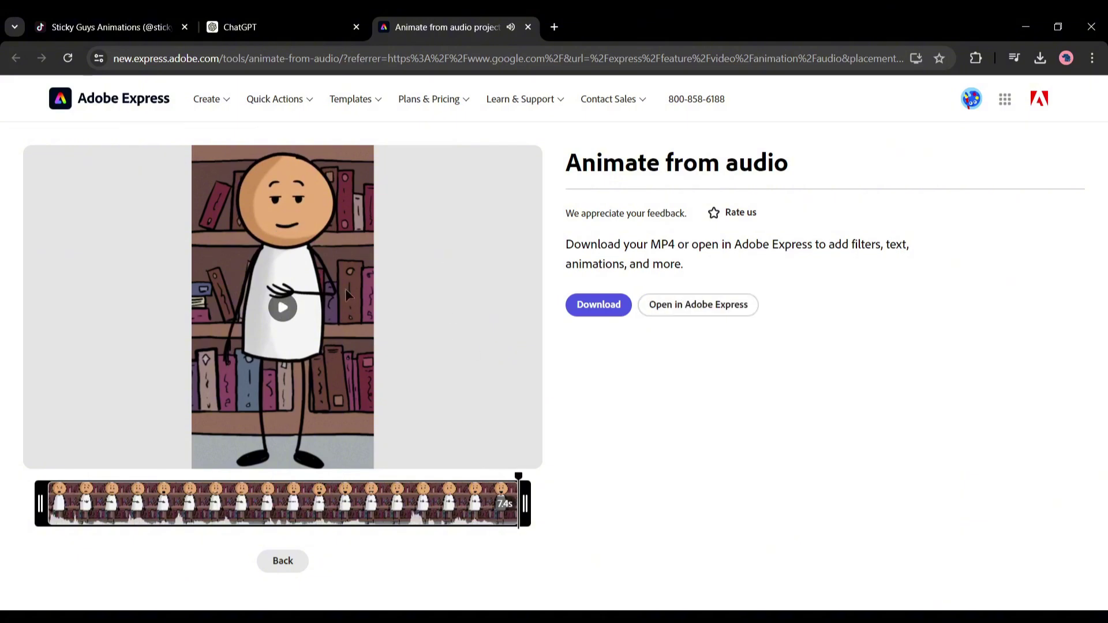
pyautogui.click(601, 310)
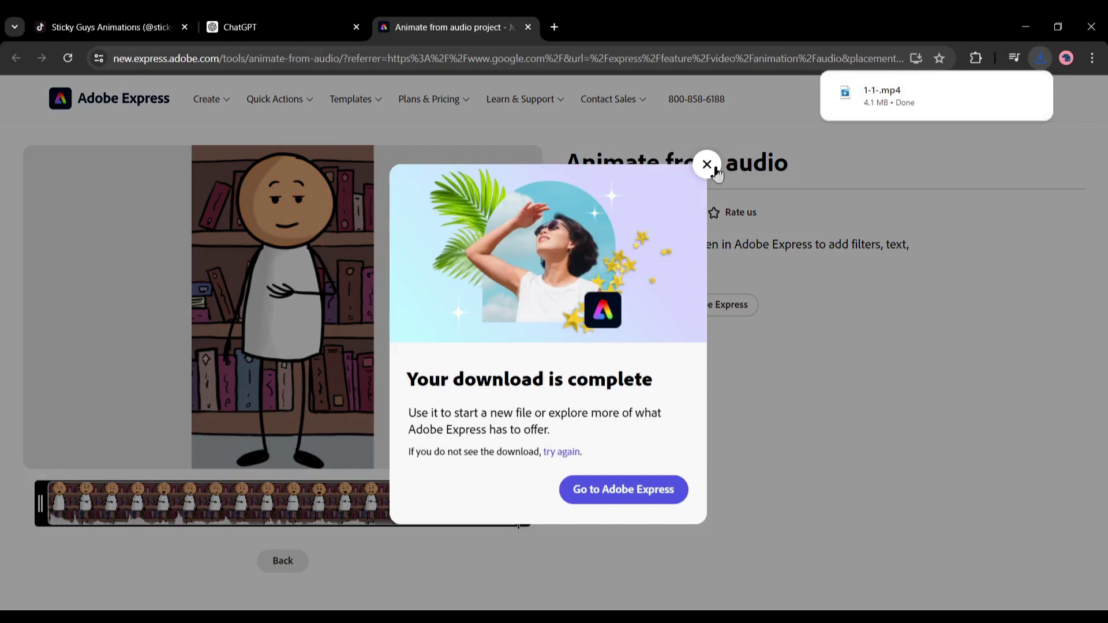
pyautogui.click(989, 84)
pyautogui.click(1040, 58)
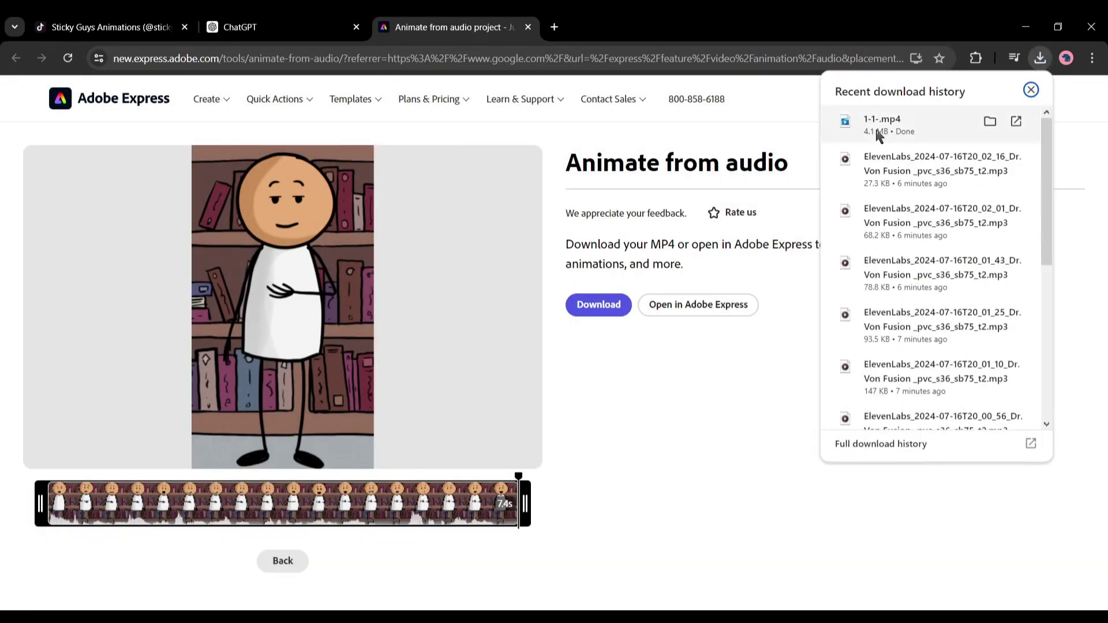
pyautogui.click(653, 428)
pyautogui.click(283, 561)
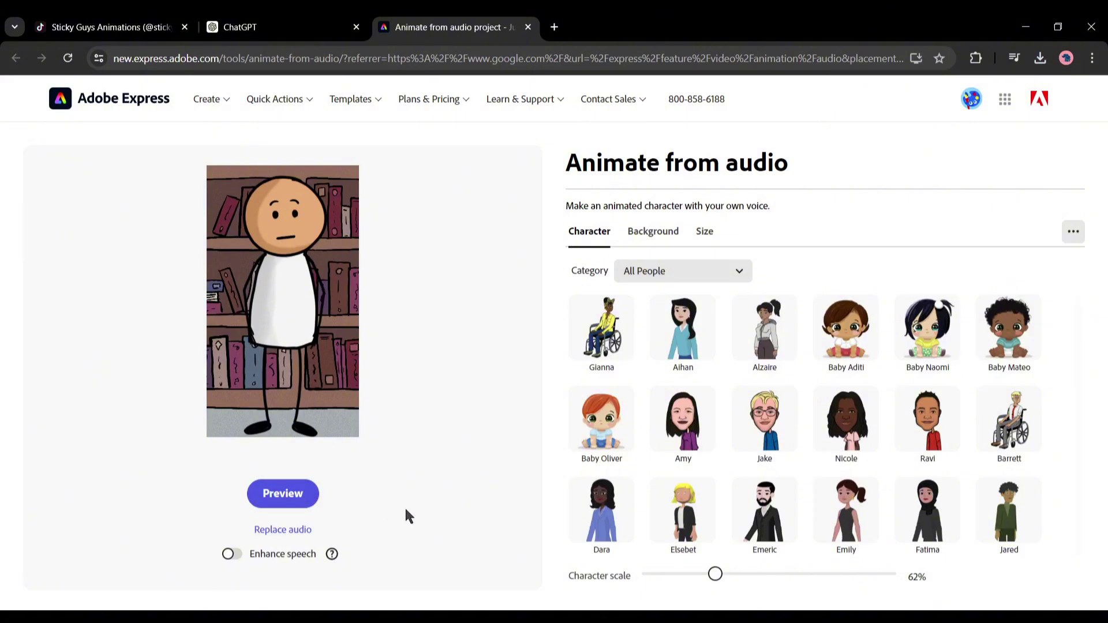
# - Replace the audio with 1 (2).mp3 and download the resulting second clip
pyautogui.click(289, 530)
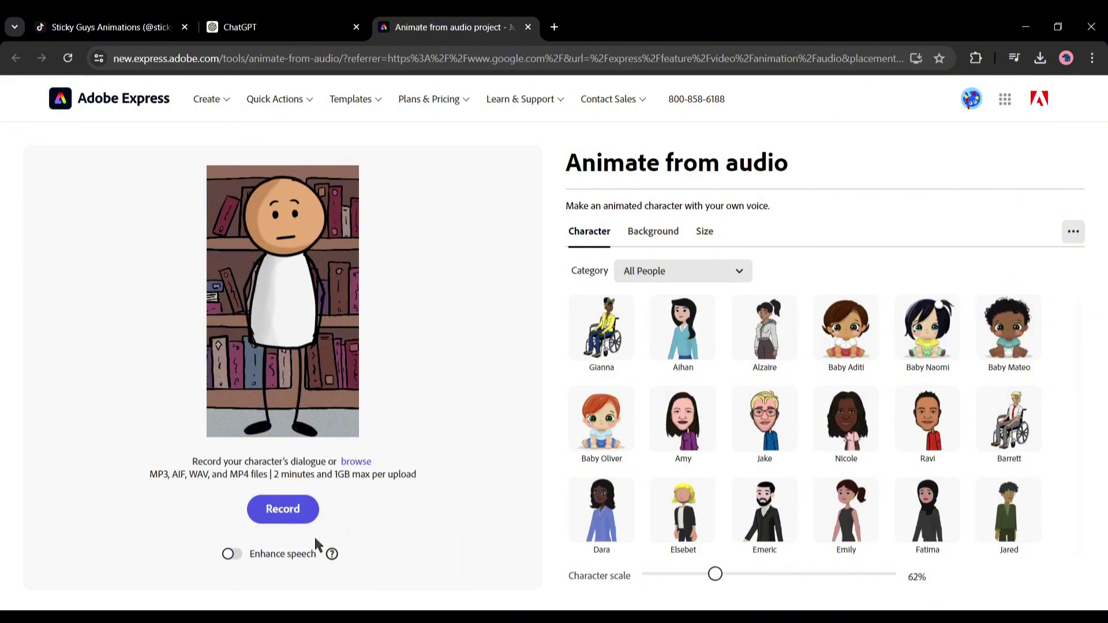
pyautogui.click(366, 462)
pyautogui.doubleClick(459, 190)
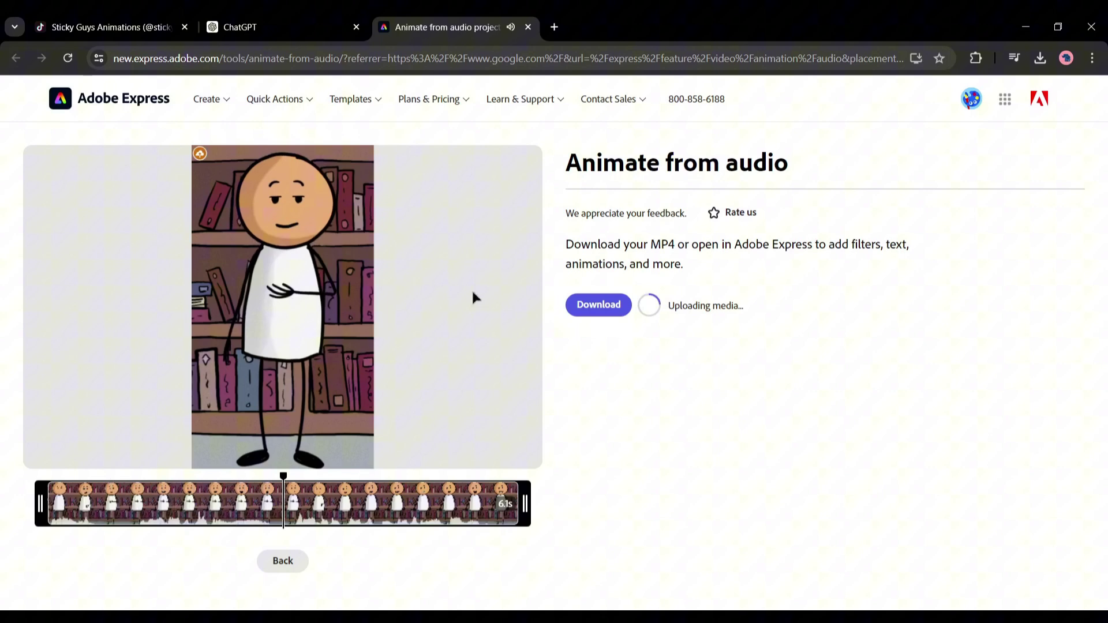
pyautogui.click(588, 312)
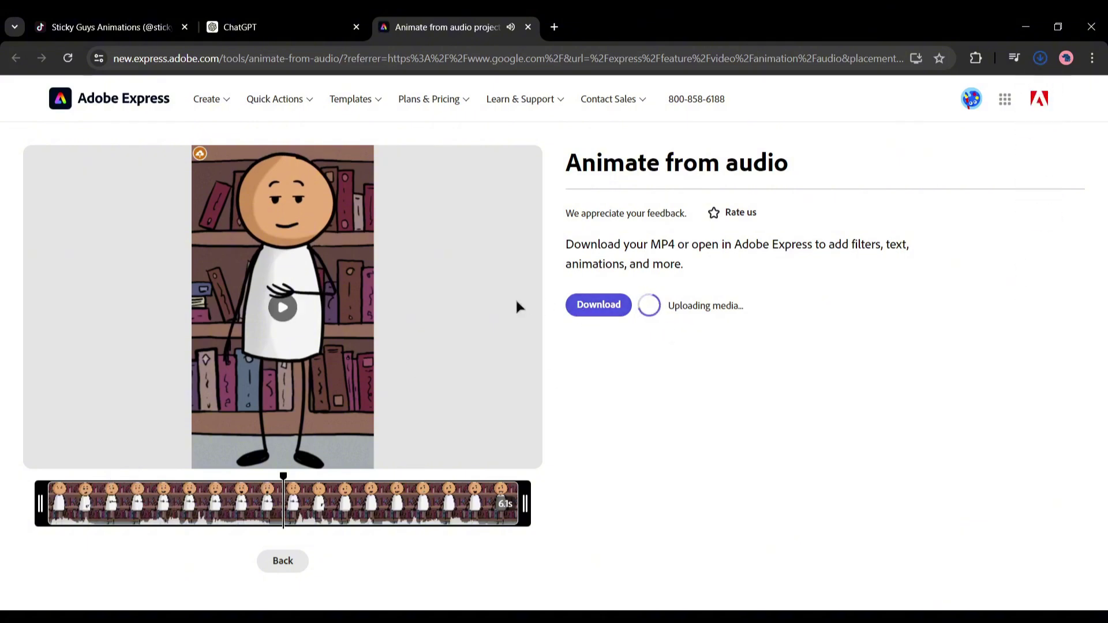
pyautogui.click(283, 561)
# - Generate and download the 1-3-.mp4 clip, then begin replacing audio for the next line
pyautogui.click(284, 493)
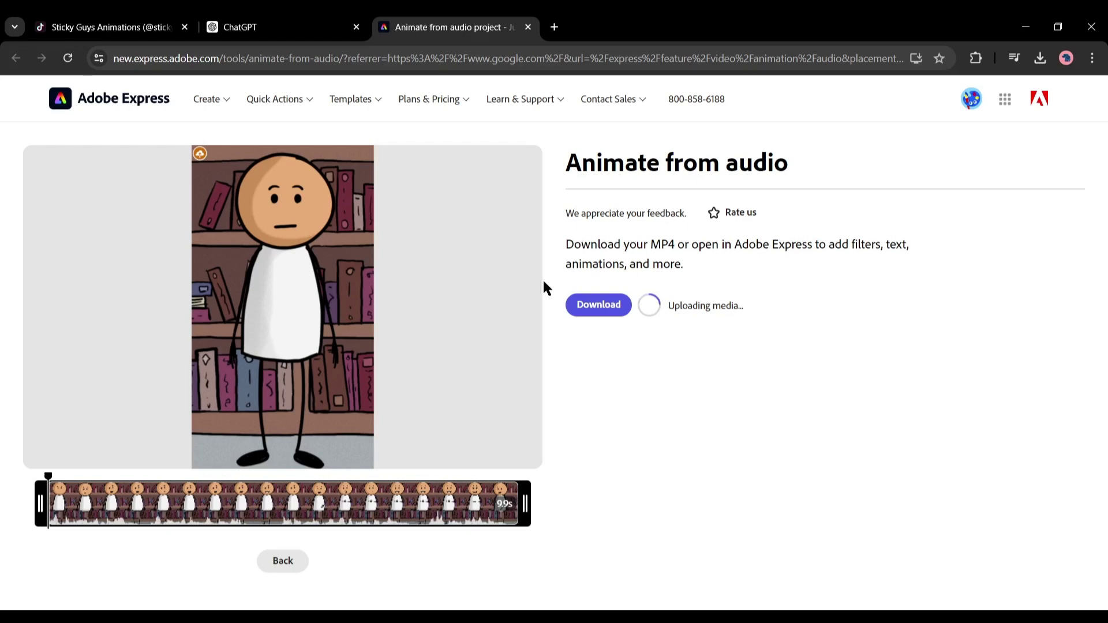
pyautogui.click(599, 304)
pyautogui.click(283, 562)
pyautogui.click(284, 527)
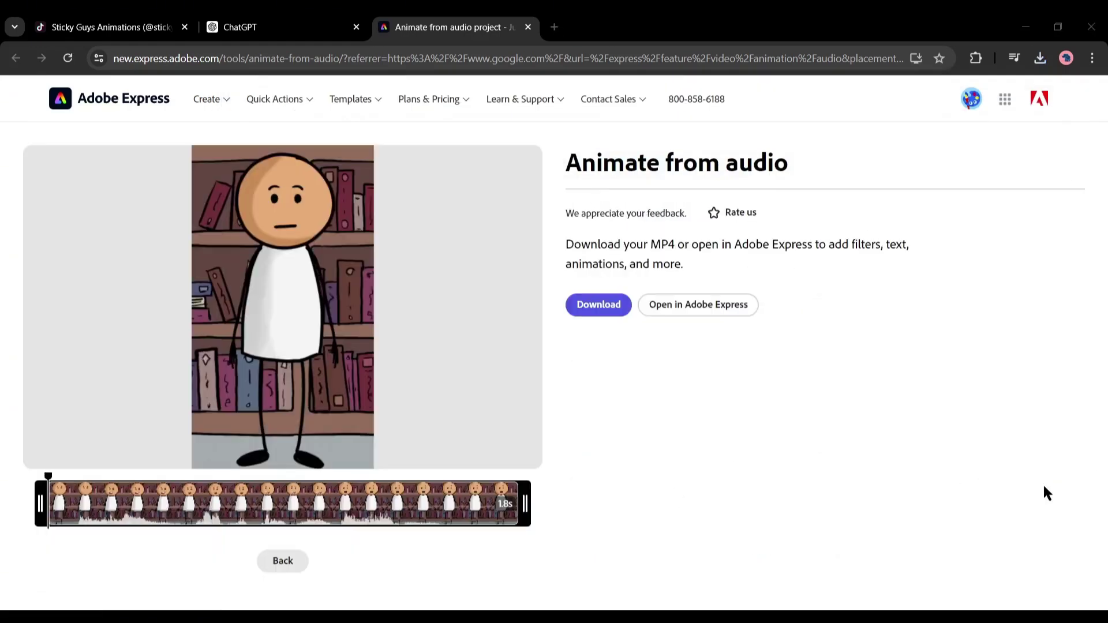
# - Try selecting the downloaded mp4 clips in the Sticky folder, then clear the selection
pyautogui.click(252, 554)
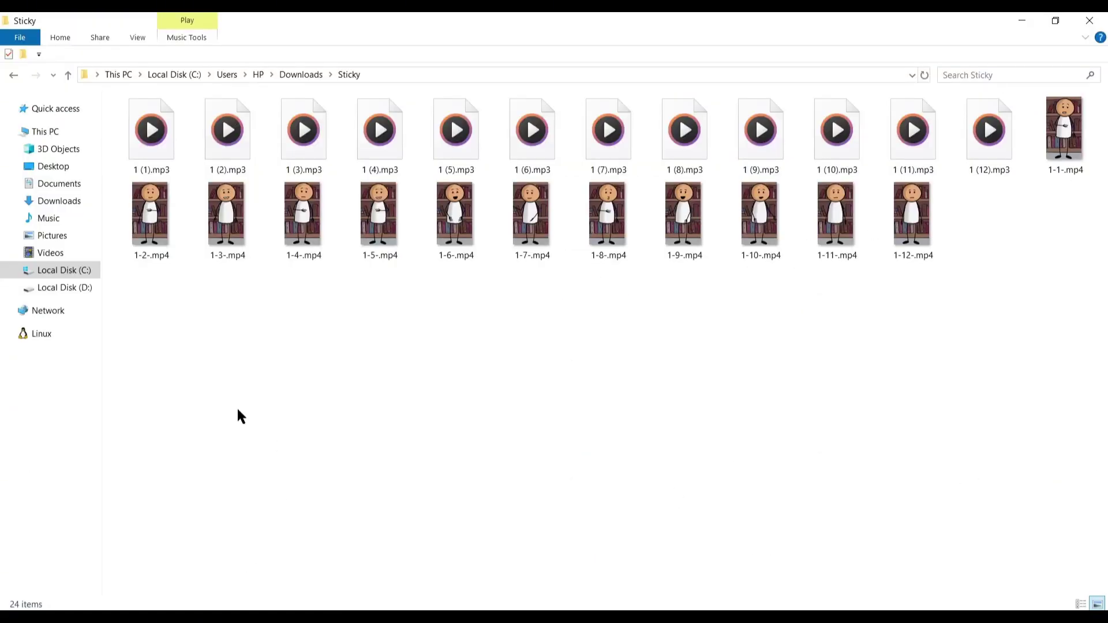
pyautogui.moveTo(178, 359); pyautogui.dragTo(1060, 179)
pyautogui.click(1068, 165)
pyautogui.moveTo(245, 272); pyautogui.dragTo(1027, 185)
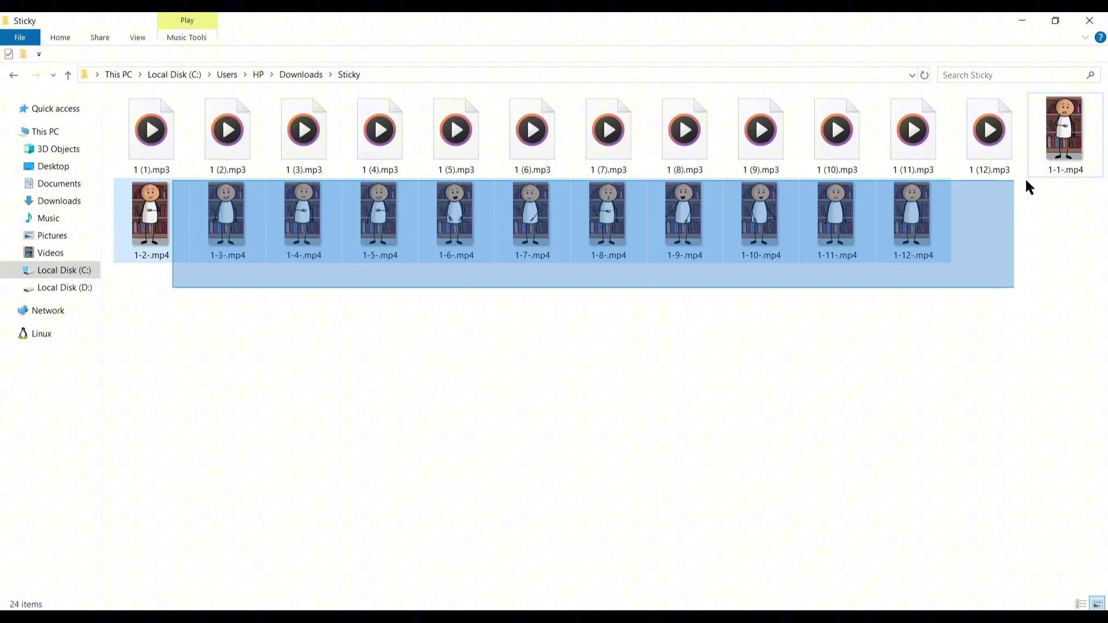
pyautogui.click(709, 458)
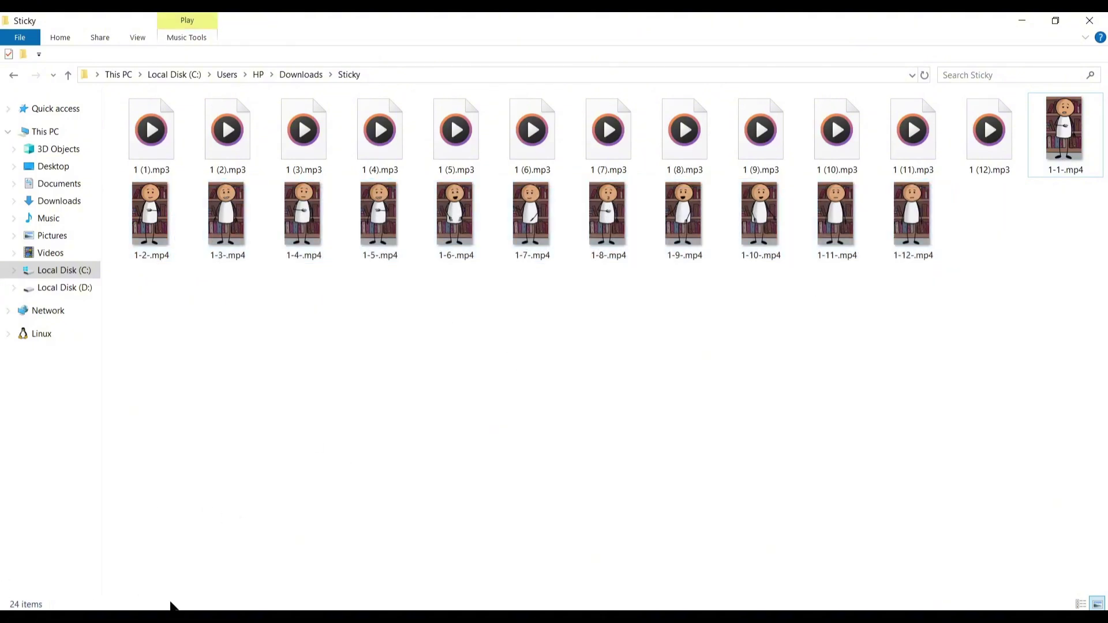
# - Return to the Adobe Express page, select its web address and scroll down it
pyautogui.click(171, 607)
pyautogui.click(433, 58)
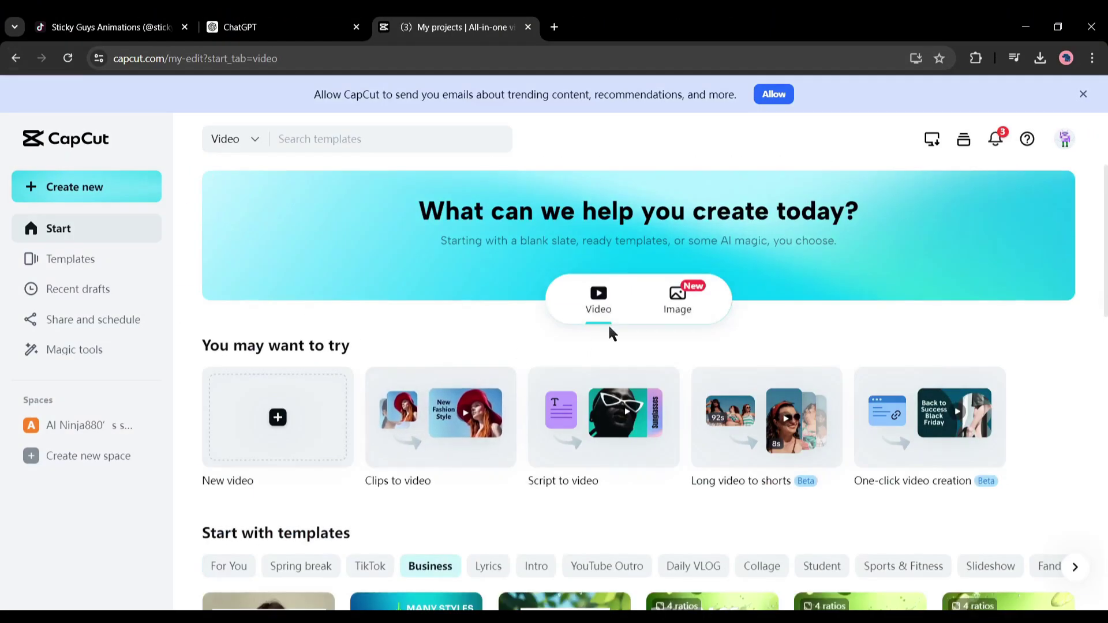
pyautogui.scroll(-1, 611, 330)
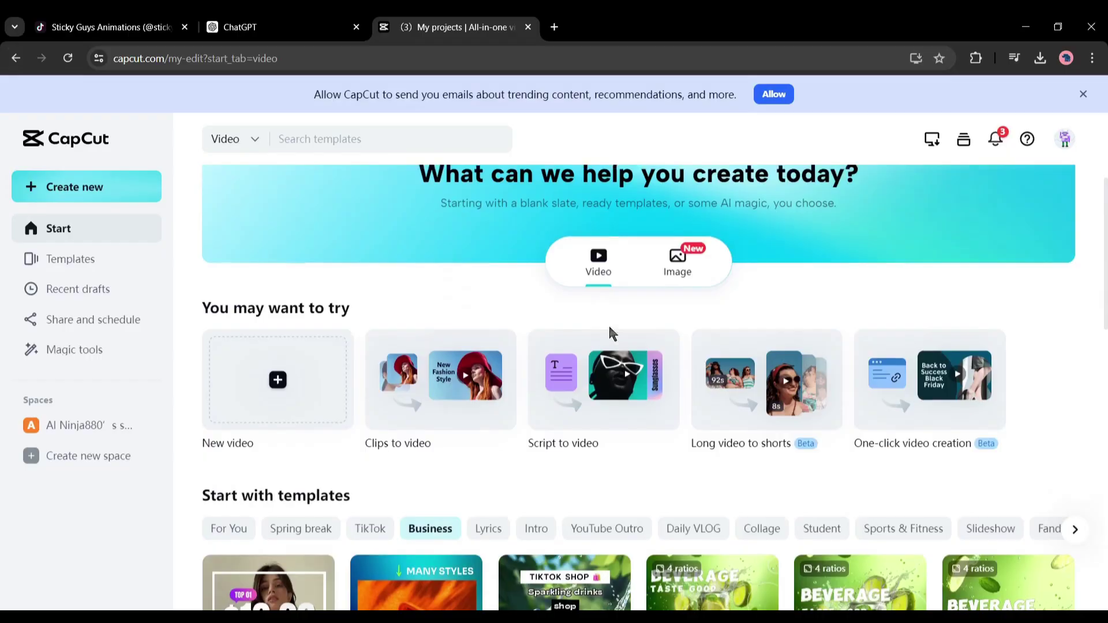
pyautogui.scroll(-8, 612, 332)
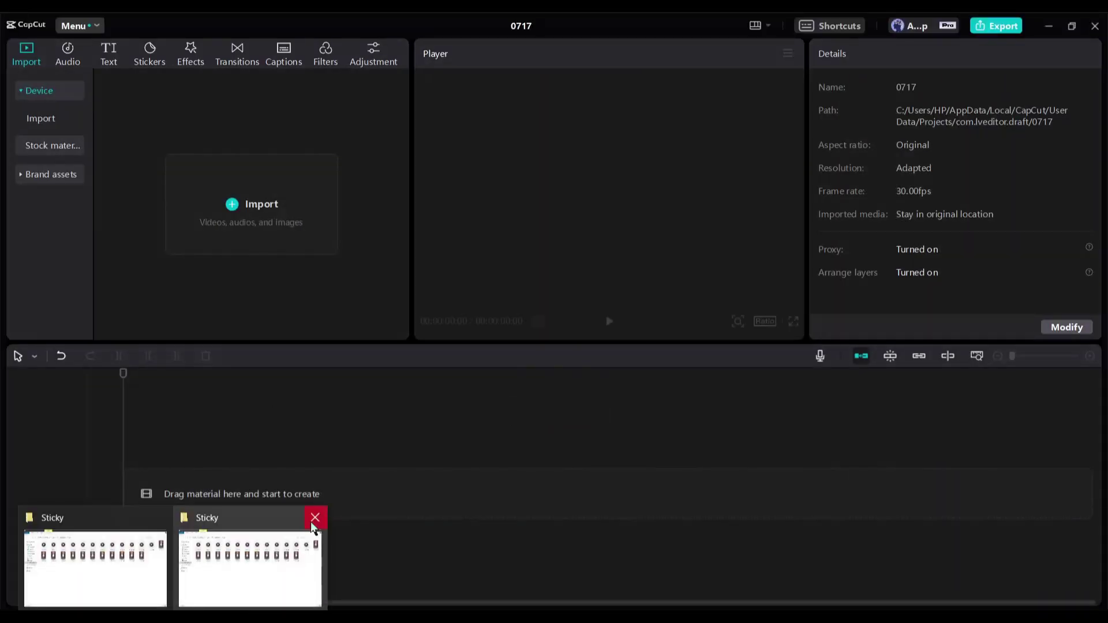
# - Select all twelve mp4 clips in the Sticky folder
pyautogui.click(254, 554)
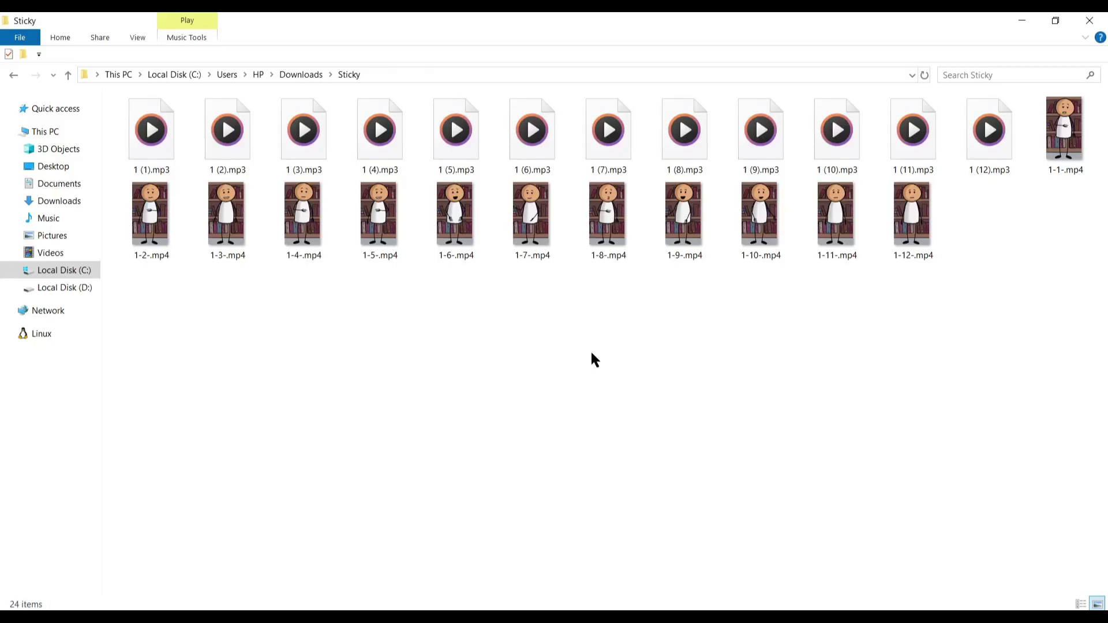
pyautogui.click(1065, 133)
pyautogui.keyDown('shift'); pyautogui.click(912, 220); pyautogui.keyUp('shift')
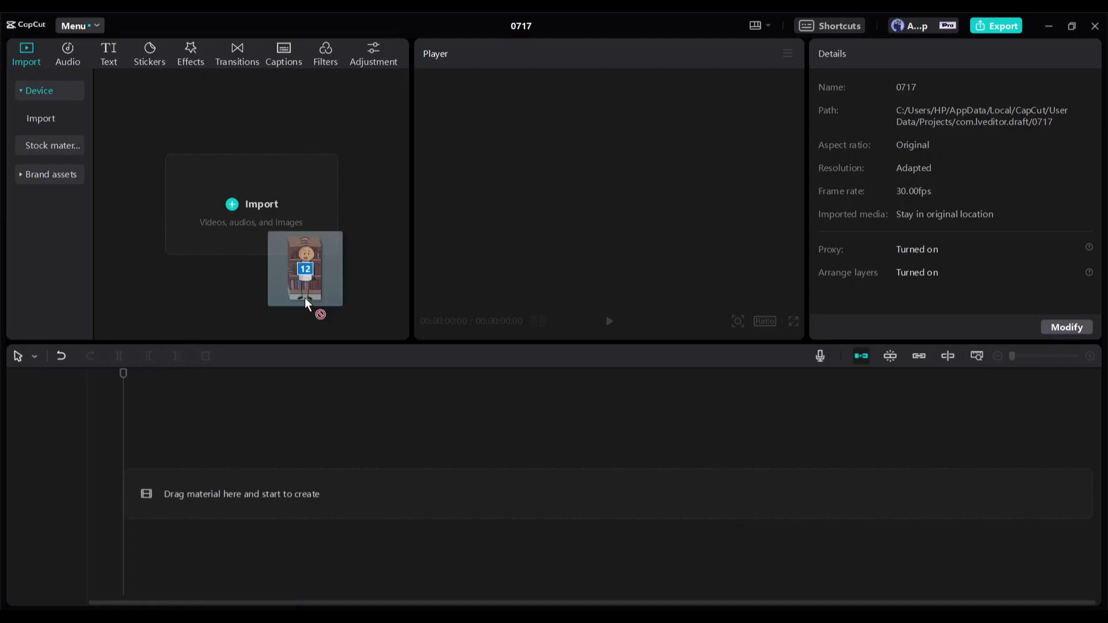
# - Import the twelve clips and lay them in order on the timeline, zoomed to fit
pyautogui.moveTo(304, 298); pyautogui.dragTo(312, 301)
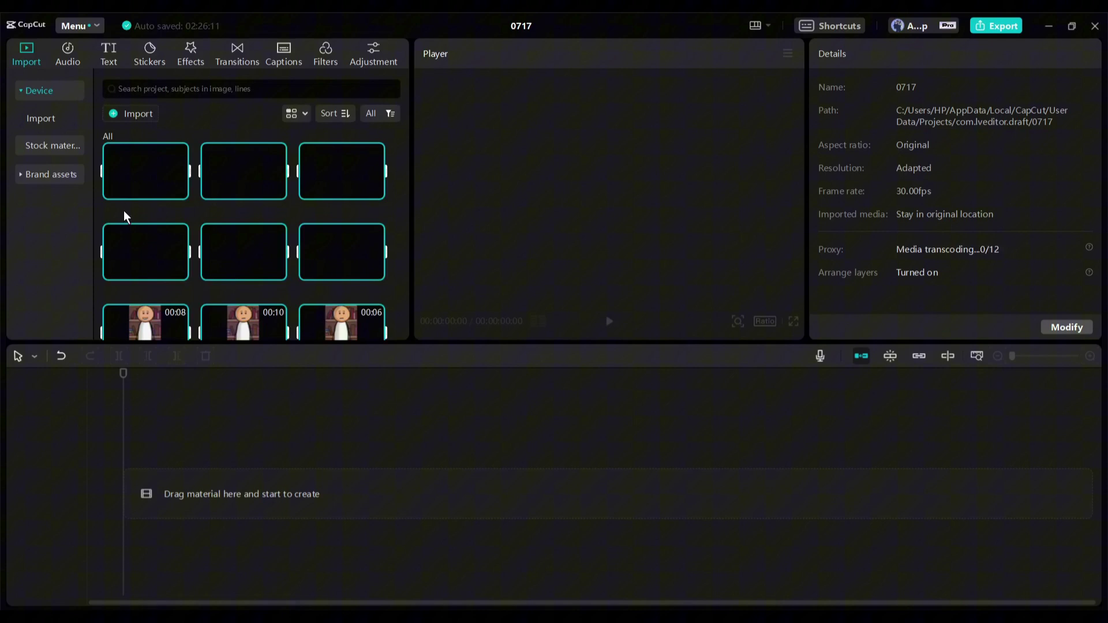
pyautogui.moveTo(352, 182); pyautogui.dragTo(167, 508)
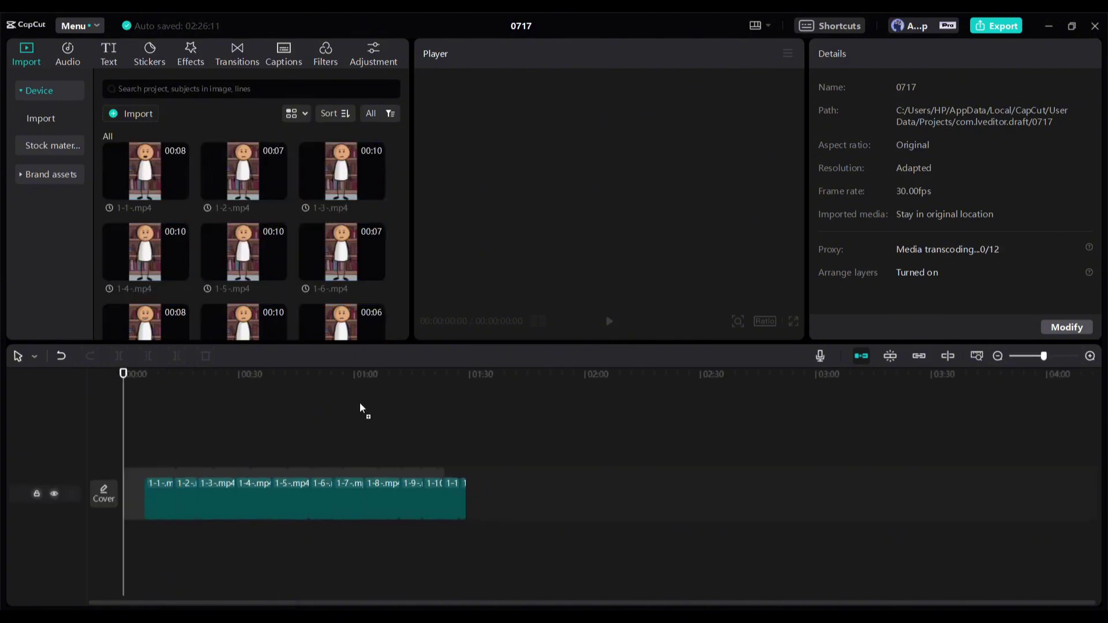
pyautogui.click(1051, 356)
# - Review the ChatGPT script for reference
pyautogui.click(809, 372)
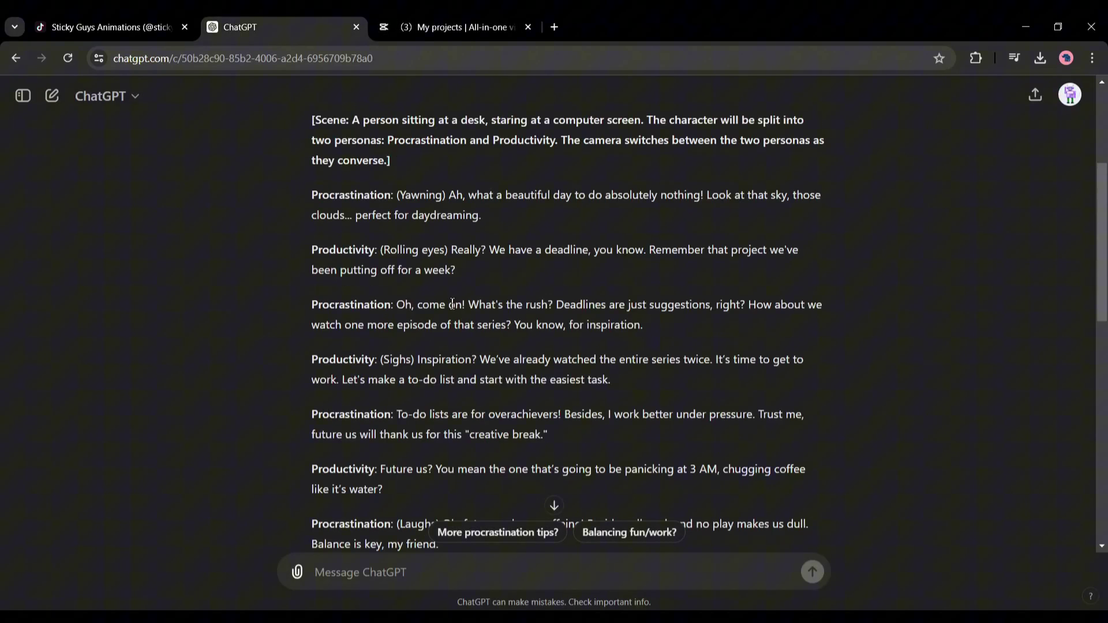
pyautogui.scroll(3, 453, 304)
pyautogui.moveTo(365, 286); pyautogui.dragTo(831, 305)
pyautogui.click(397, 321)
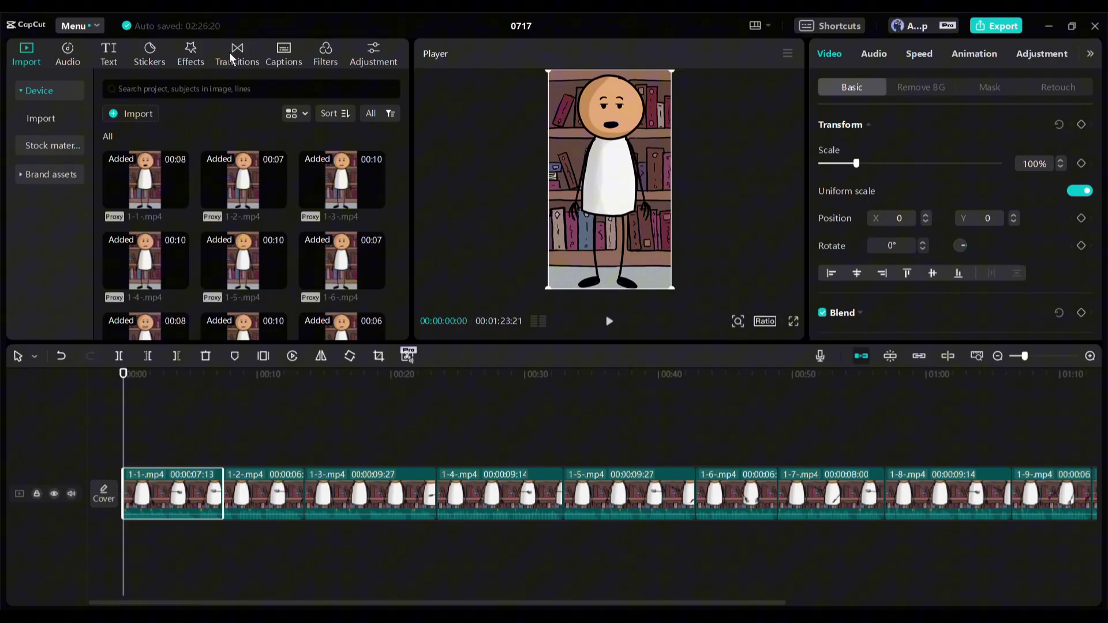
# - Add a Slide Left transition between clips 1-1 and 1-2 and apply it to all junctions
pyautogui.click(231, 59)
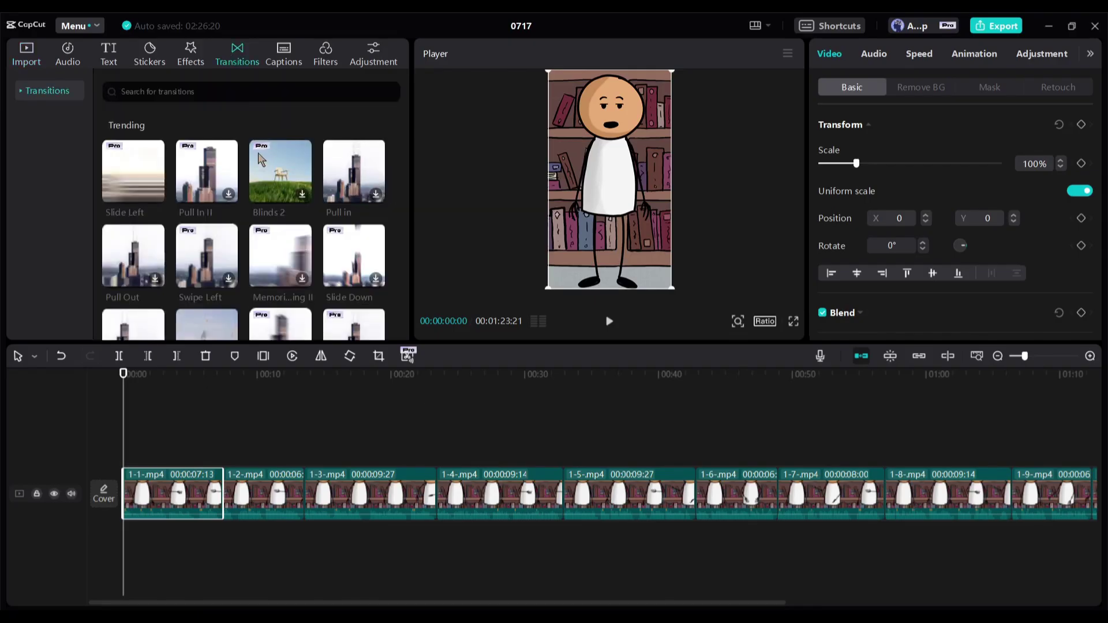
pyautogui.moveTo(141, 185); pyautogui.dragTo(222, 494)
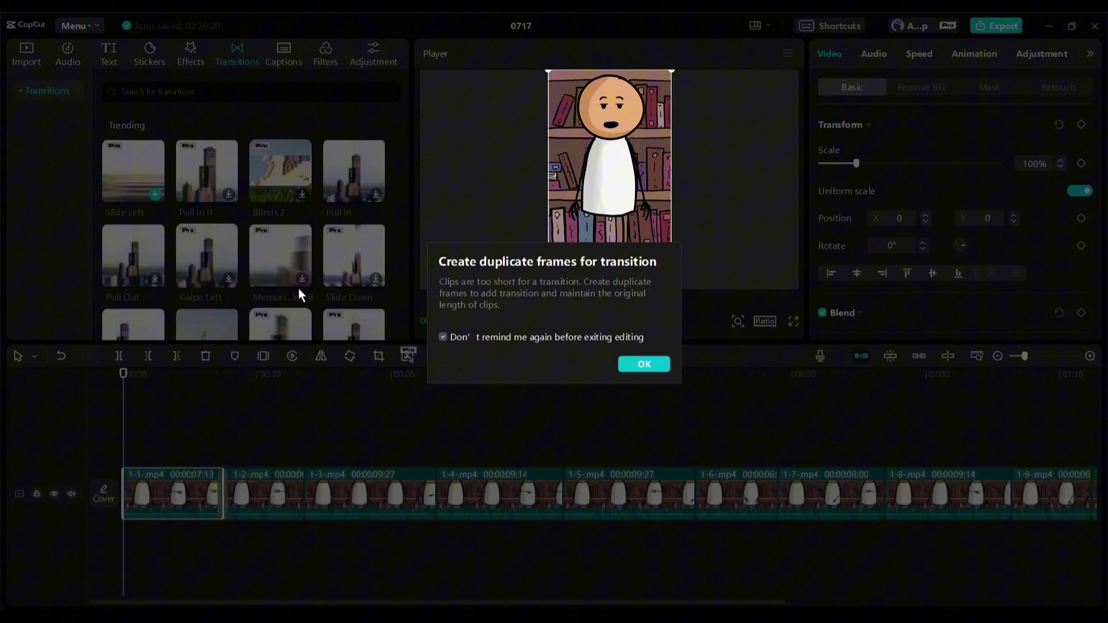
pyautogui.click(640, 362)
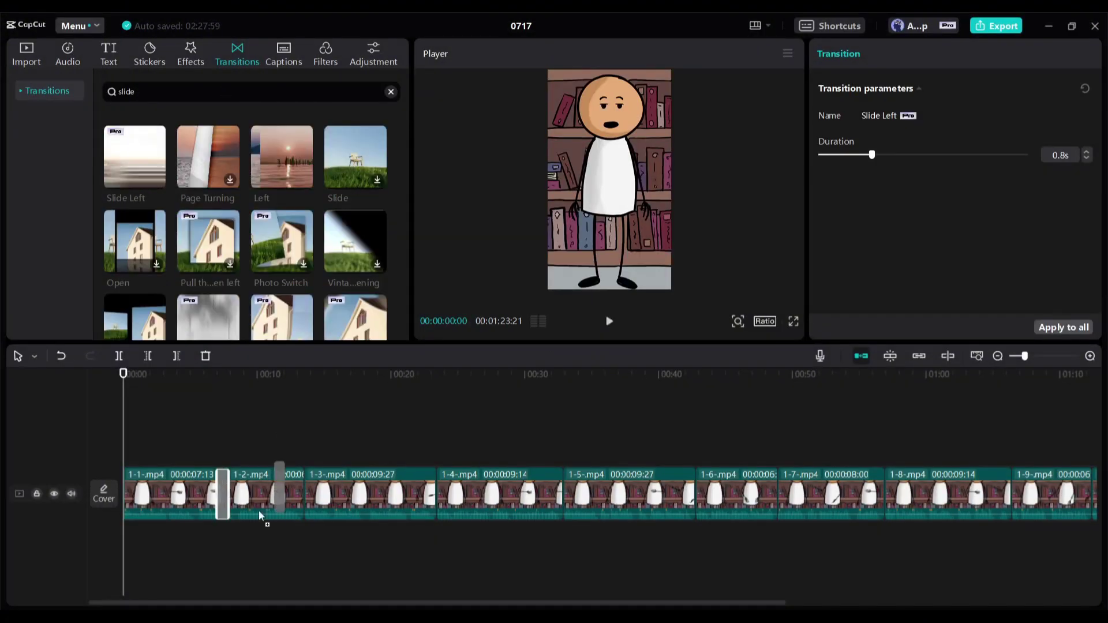
pyautogui.click(1064, 327)
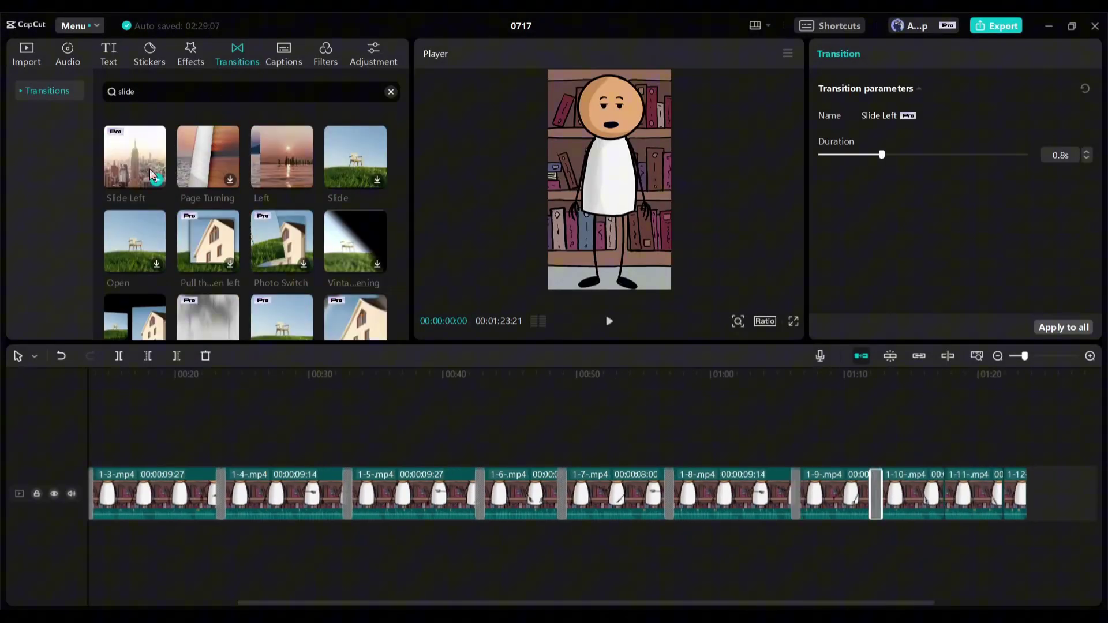
pyautogui.click(68, 61)
pyautogui.click(48, 121)
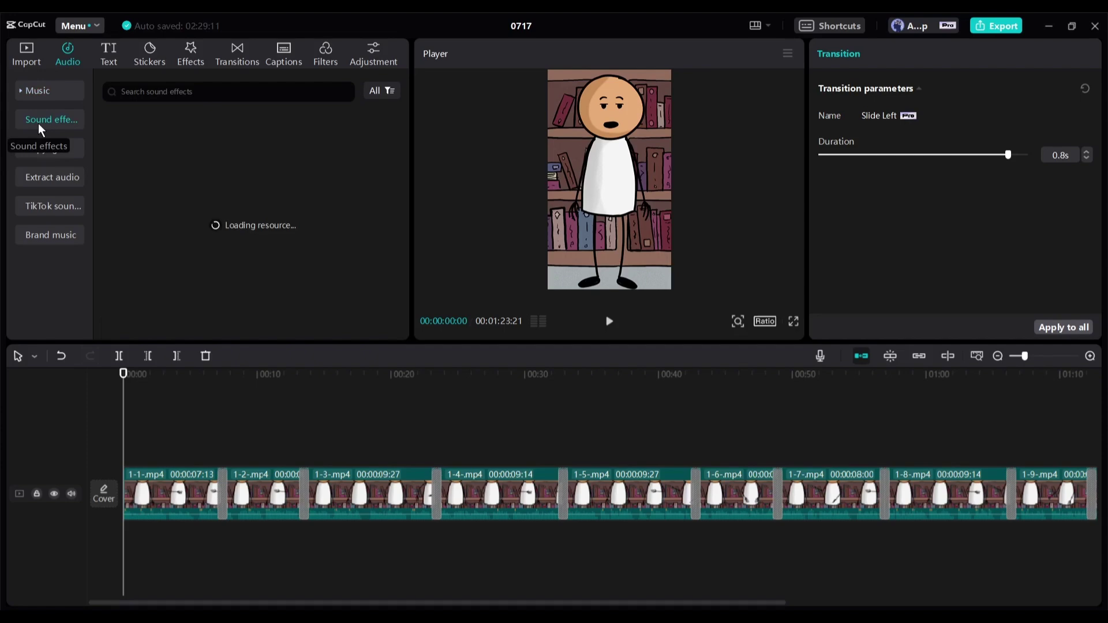
# - Export project 0717 as a 1080P, 30fps H.264 mp4
pyautogui.click(1002, 28)
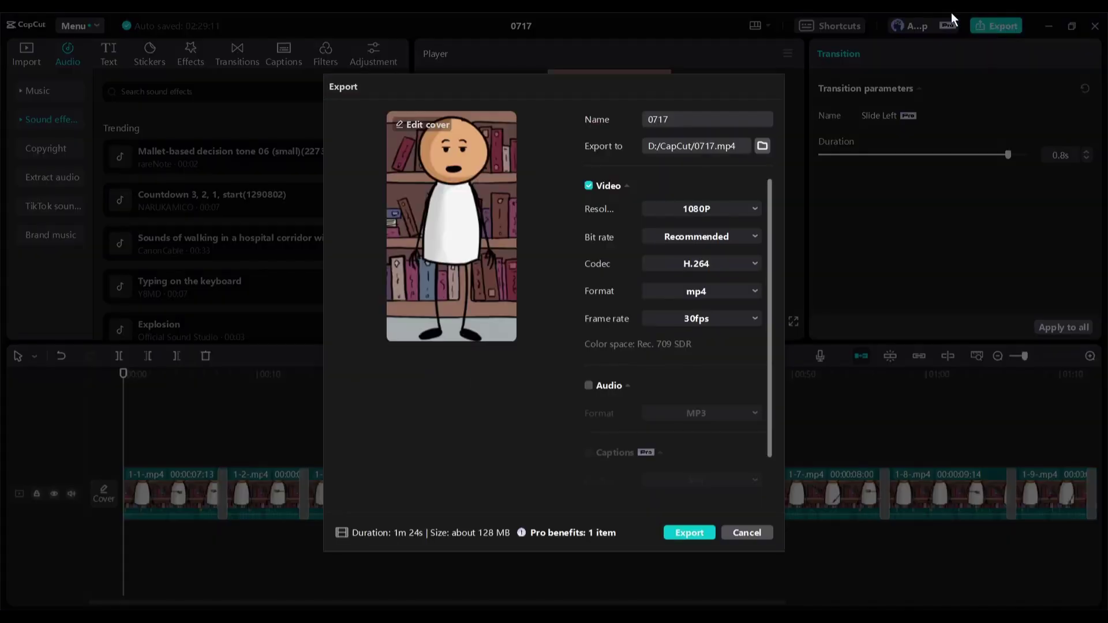
pyautogui.click(678, 535)
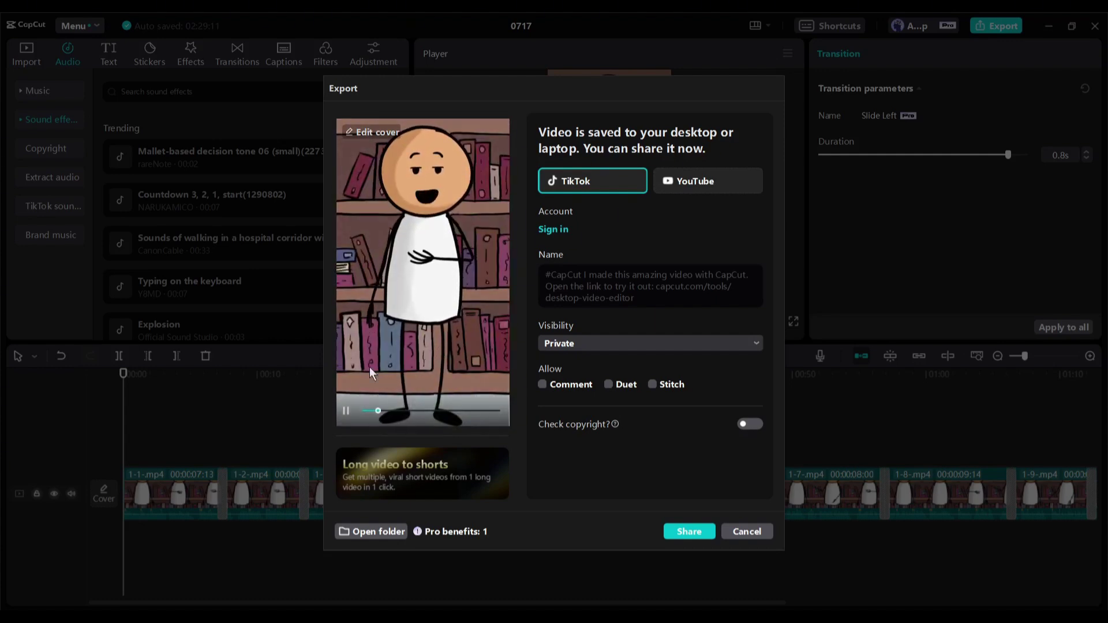
# - Pause the finished 1m 24s video preview and close the export window
pyautogui.click(346, 412)
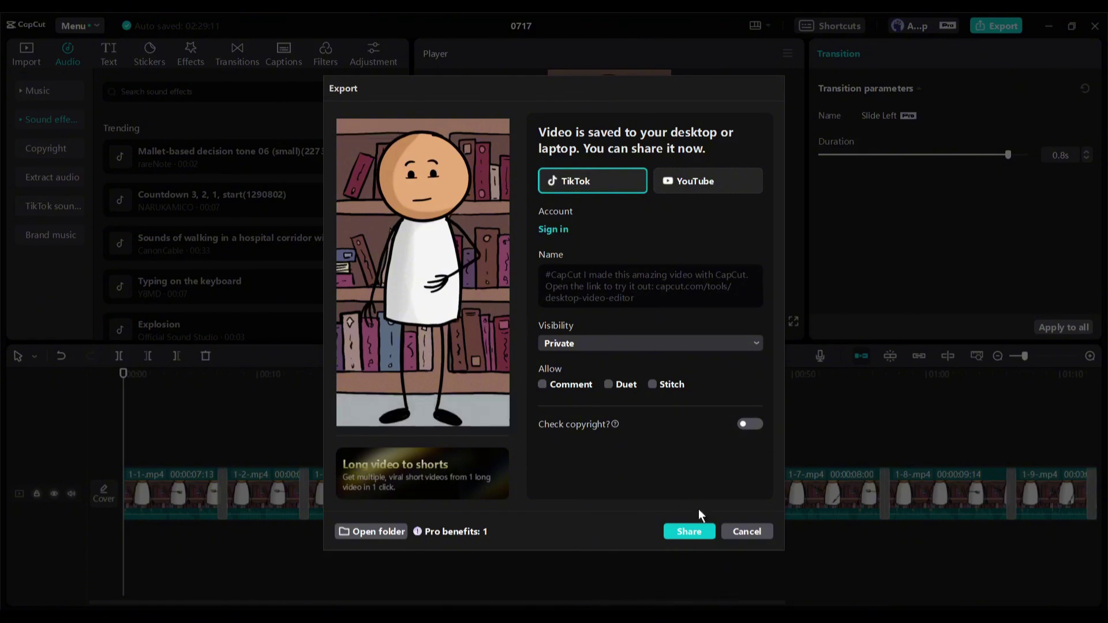
pyautogui.click(733, 539)
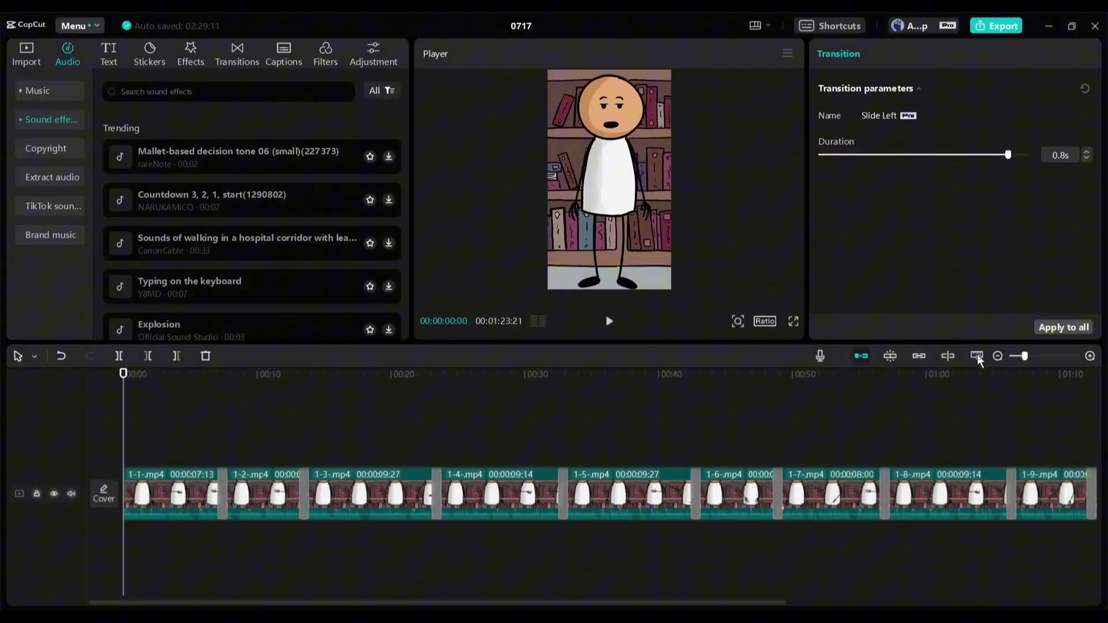